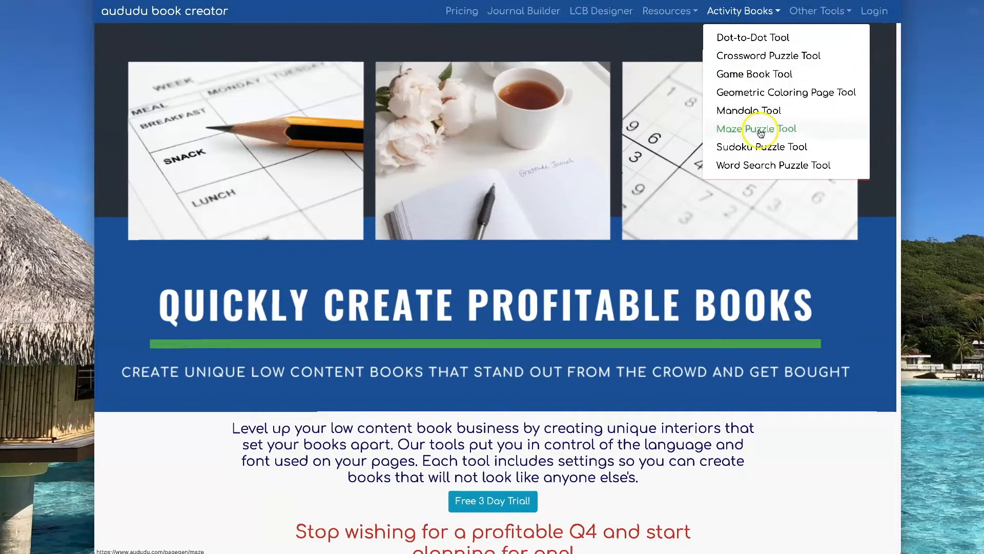
Step: Open the Maze Puzzle Tool and set the trim size to 8.5" X 11"
click(761, 133)
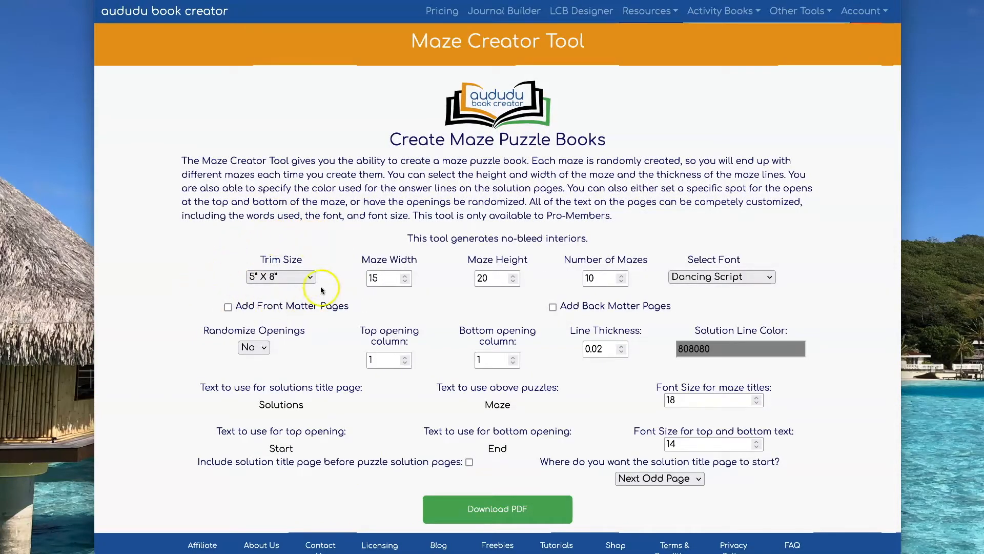
click(301, 278)
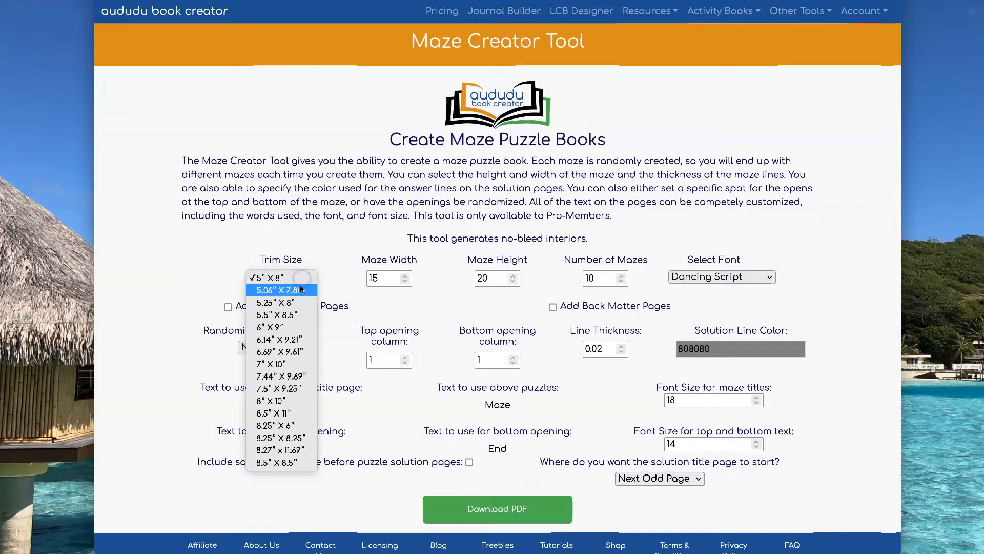
click(299, 412)
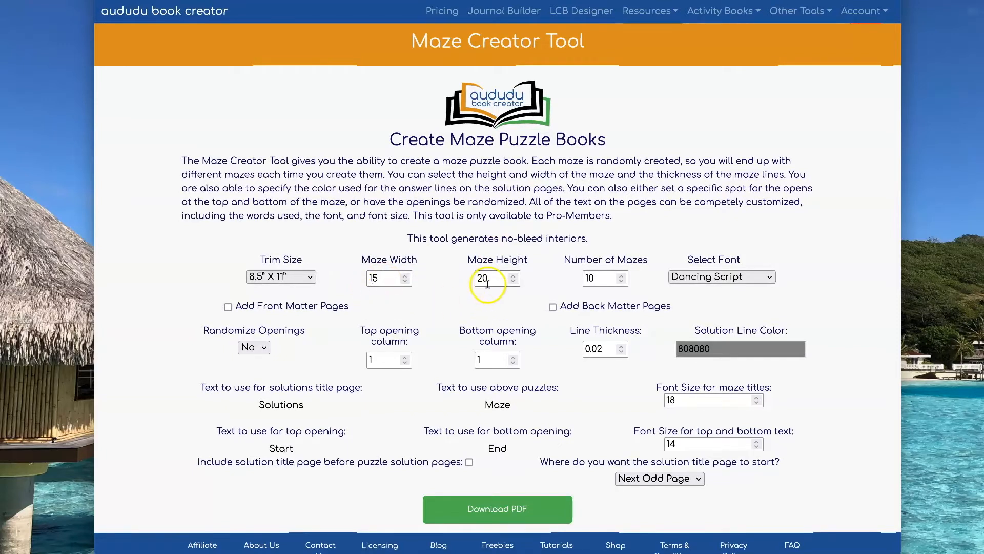
Step: Set the font for the maze pages to Roboto
click(715, 281)
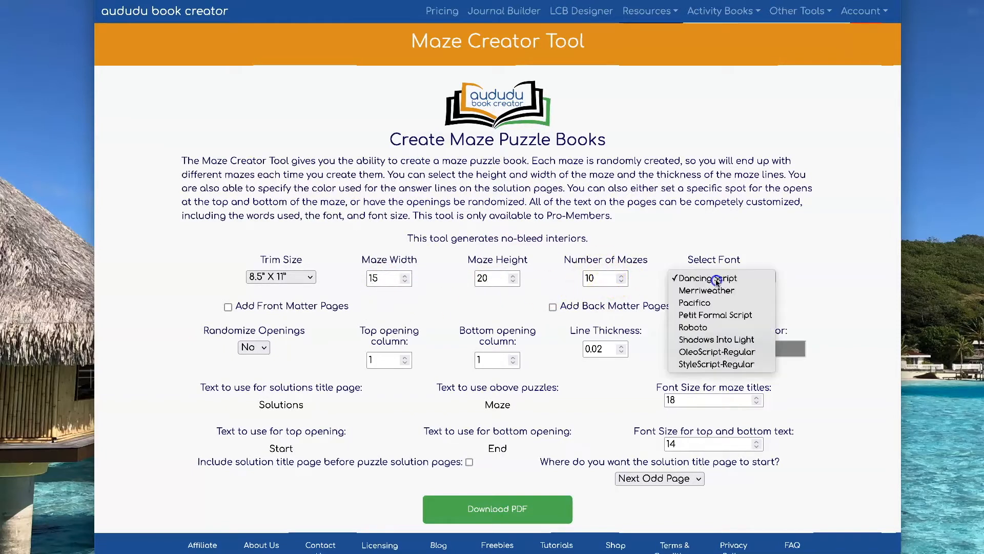
click(717, 327)
click(792, 285)
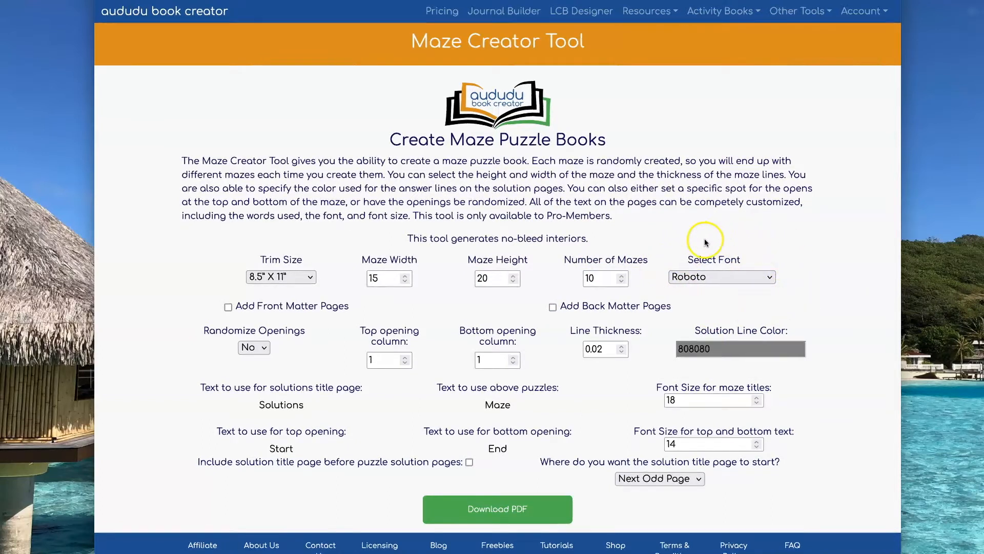
click(878, 15)
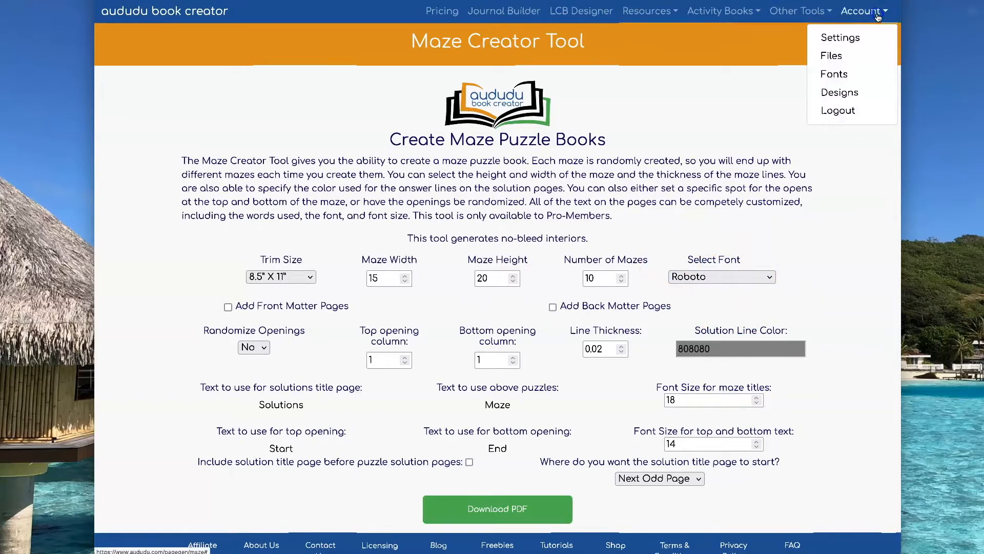
click(851, 80)
click(847, 149)
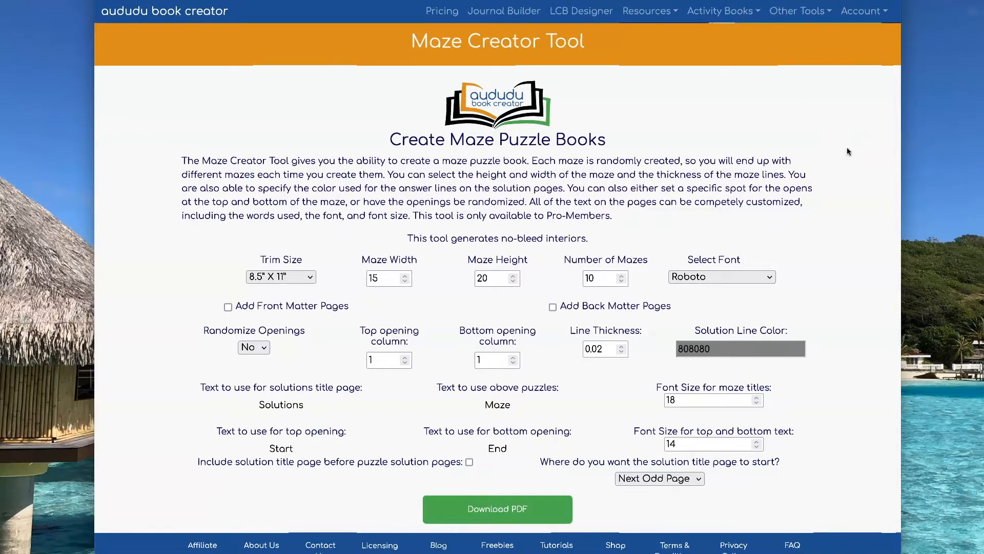
click(349, 309)
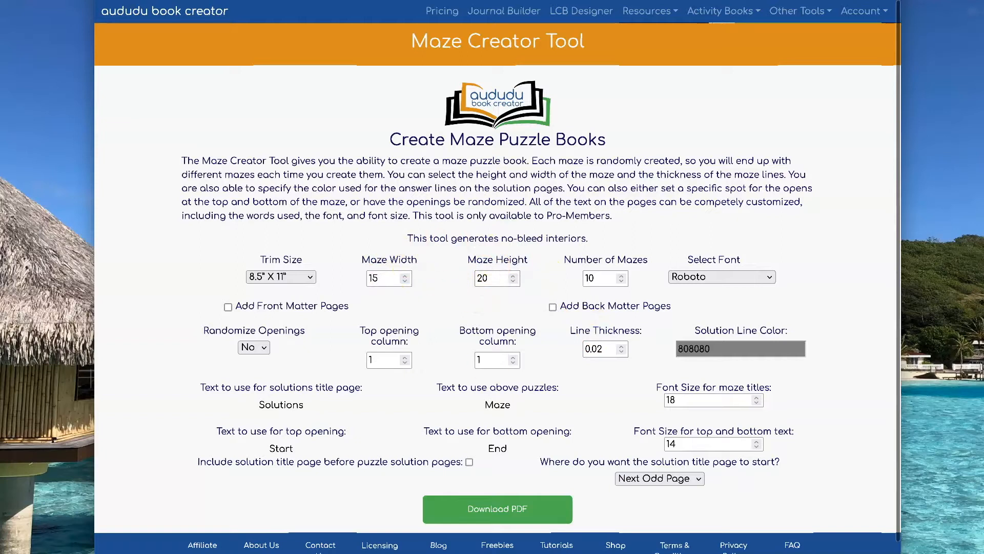
Step: Download the maze PDF with the default maze dimensions, then shrink its preview window and move it beside the form
click(515, 510)
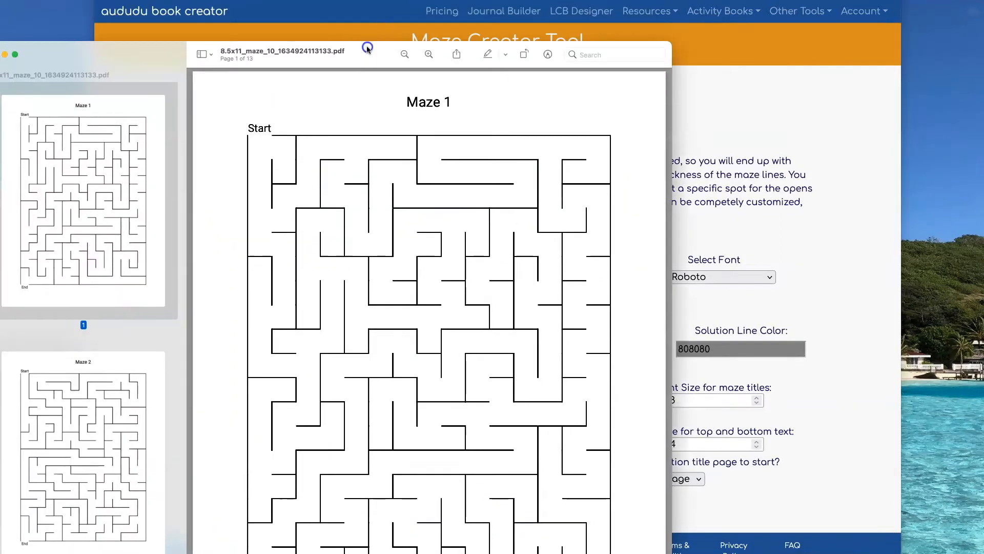
drag(669, 44, 543, 236)
drag(354, 236, 242, 81)
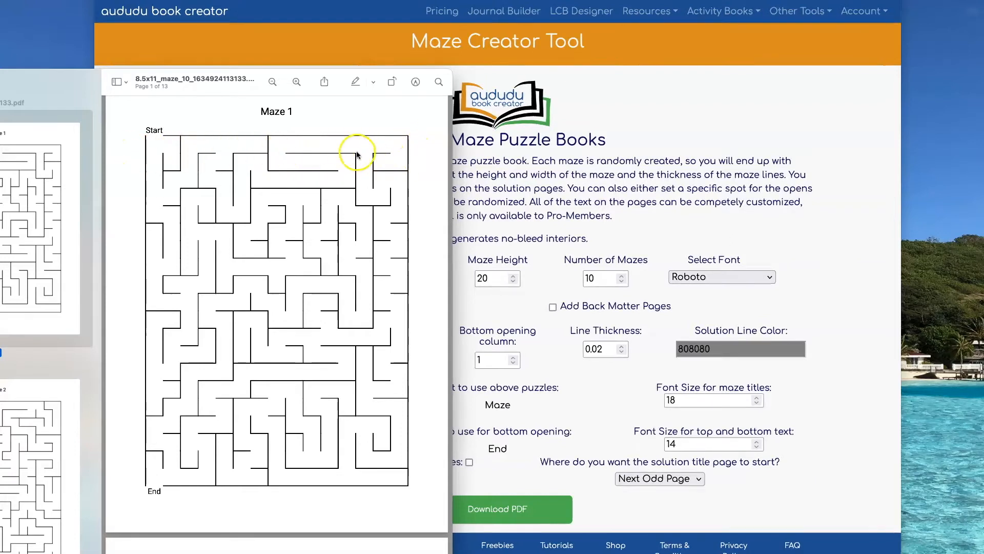
drag(251, 81, 161, 101)
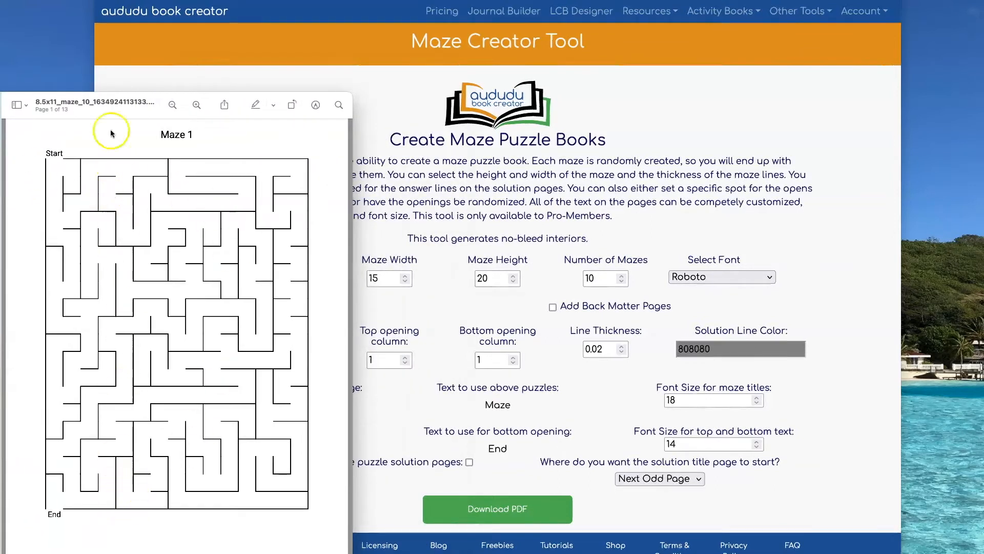
Step: Set the maze width to 25 and the maze height to 30
click(396, 235)
click(381, 277)
double_click(373, 277)
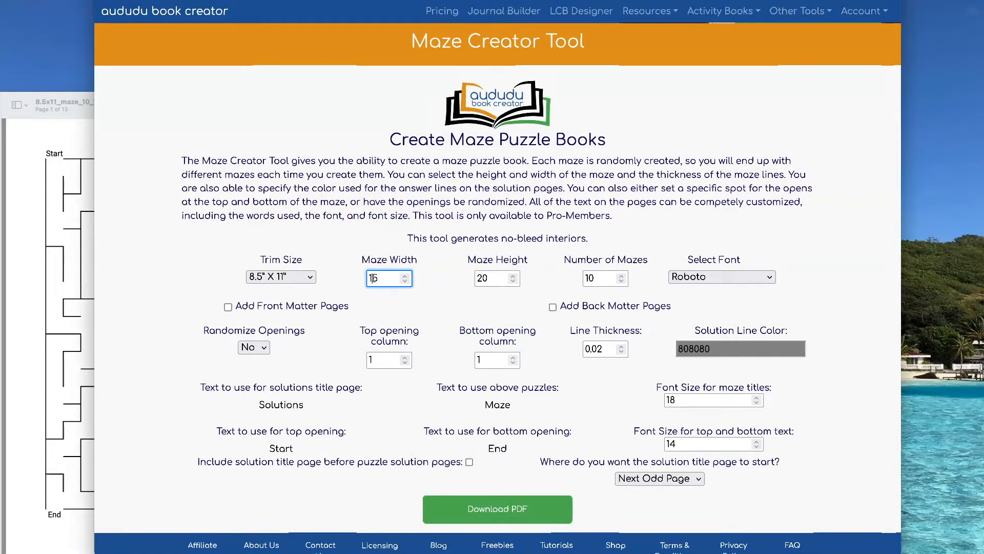
text(25)
click(481, 277)
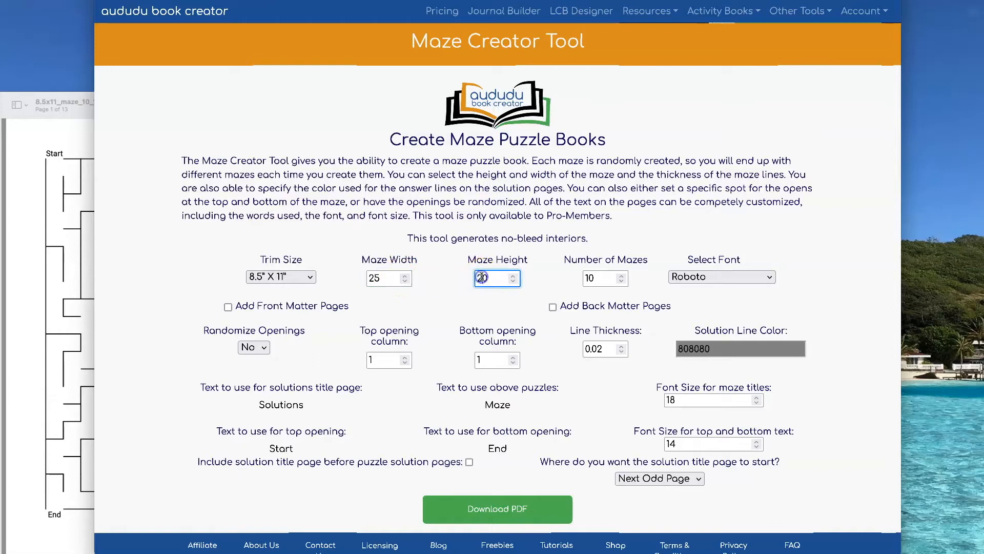
text(3)
click(503, 310)
Step: Download the denser maze PDF and arrange its resized preview window next to the first PDF for comparison
click(497, 509)
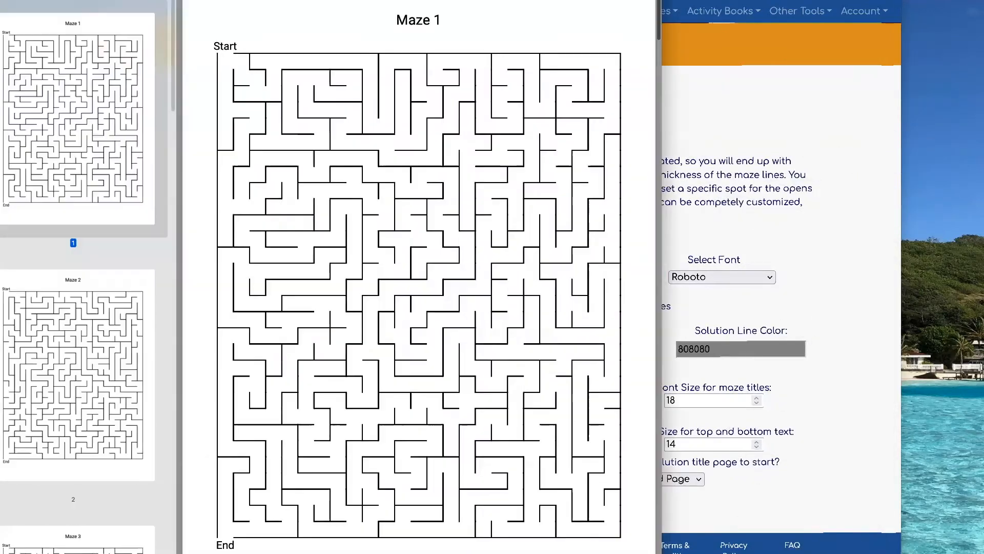
drag(660, 0, 531, 111)
drag(149, 118, 534, 79)
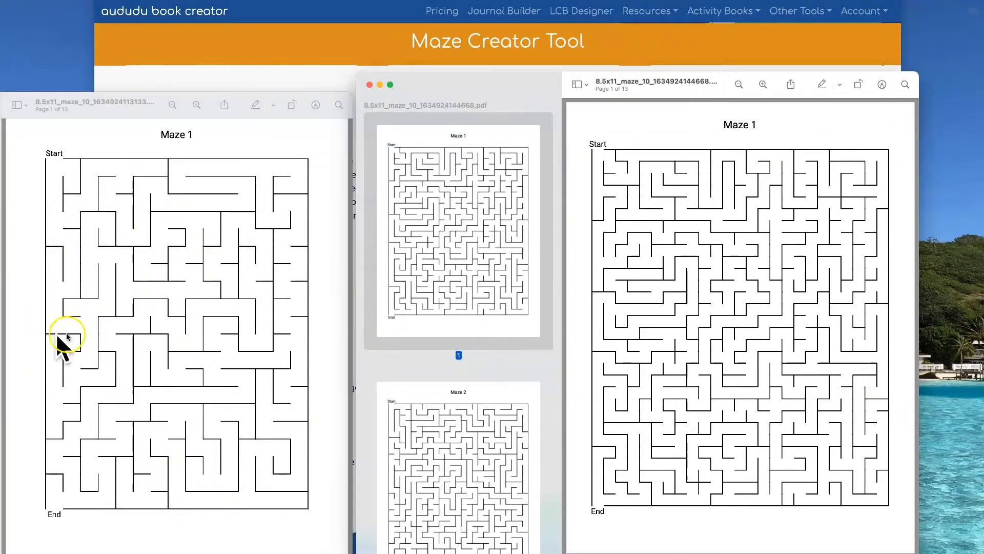
Step: Return to the maze form and set the maze width to 5 and the maze height to 10
click(277, 60)
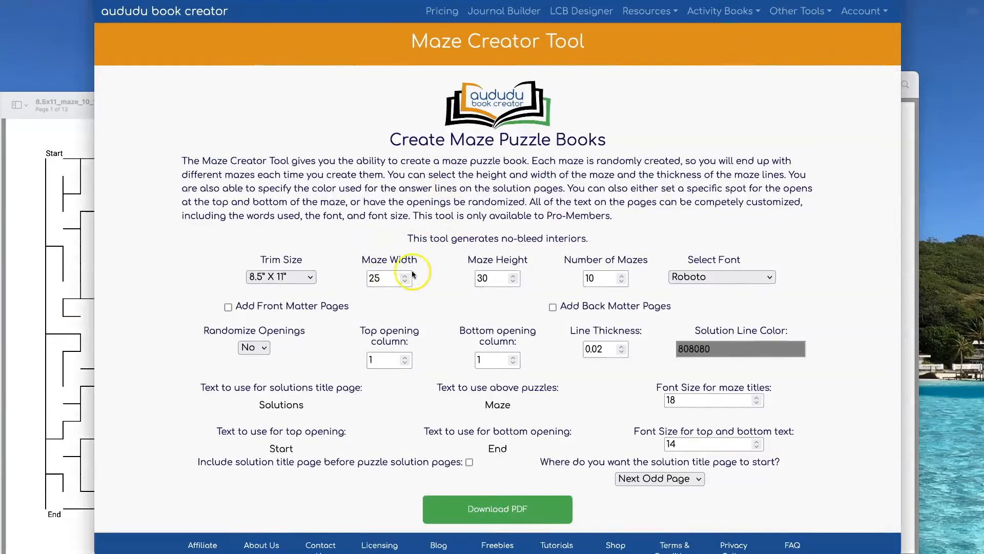
click(374, 278)
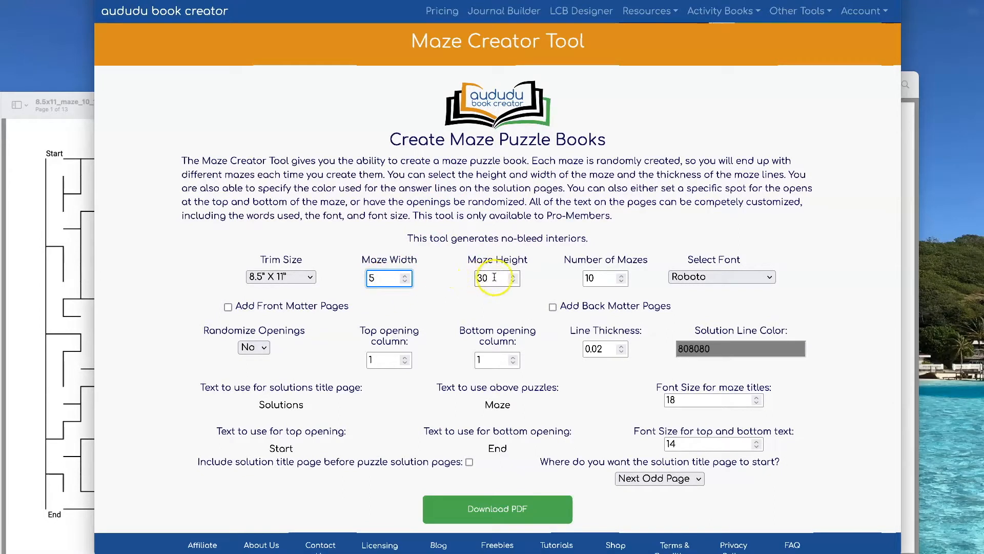
drag(492, 278, 478, 278)
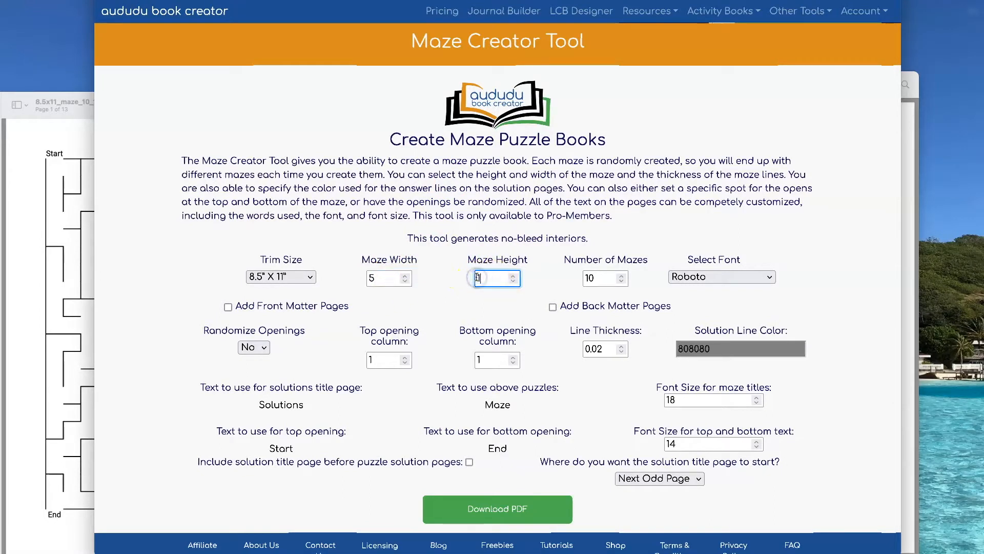
click(484, 239)
click(496, 278)
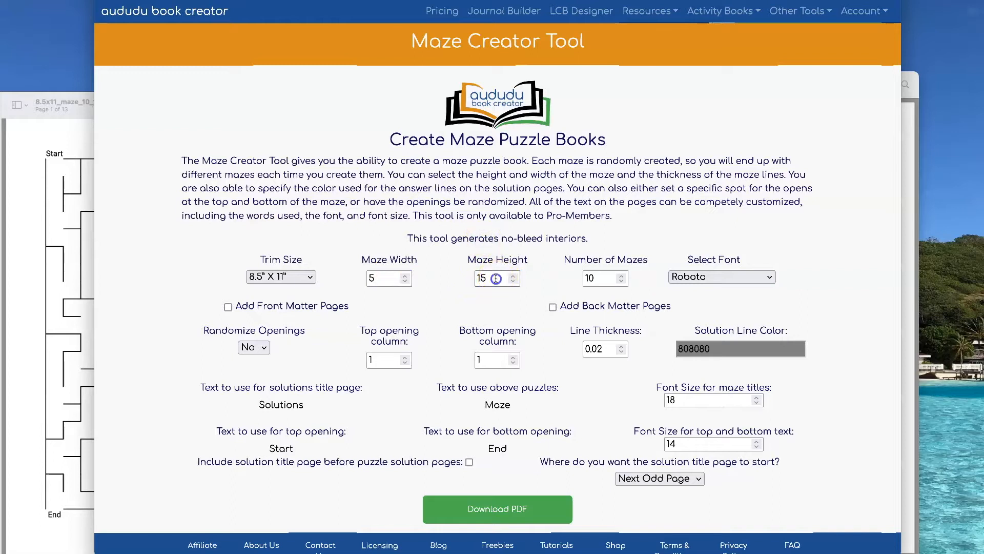
Step: Download the PDF of the 5 by 10 mazes and move its preview window clear of the first PDF
click(528, 509)
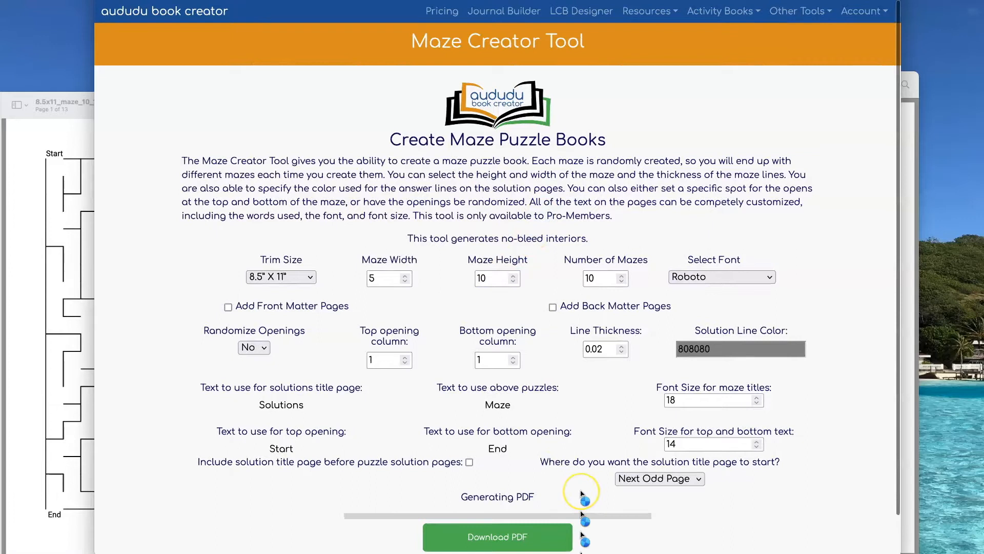
click(840, 553)
click(839, 543)
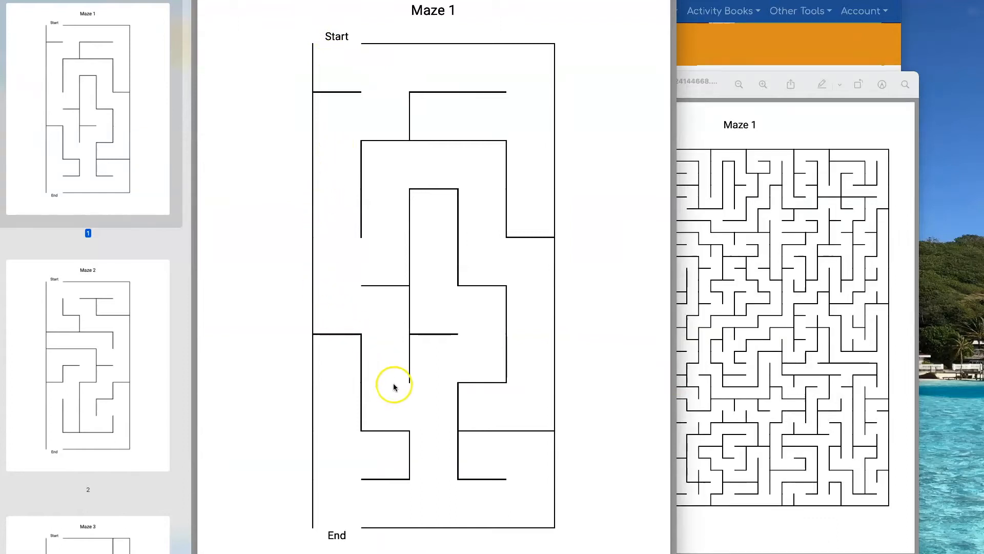
drag(181, 19, 556, 23)
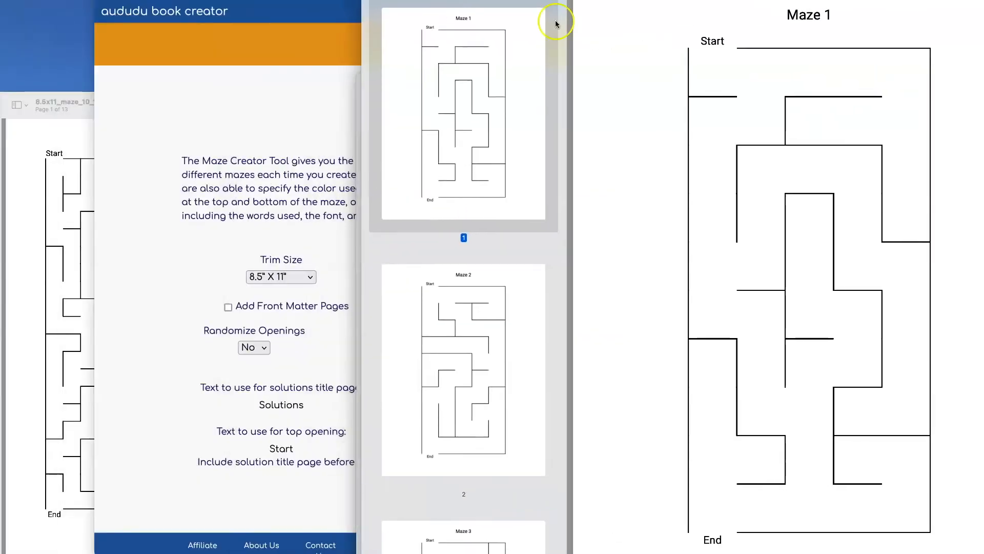
Step: Bring the earlier PDF previews to the front to compare maze difficulty across the three sizes
click(63, 150)
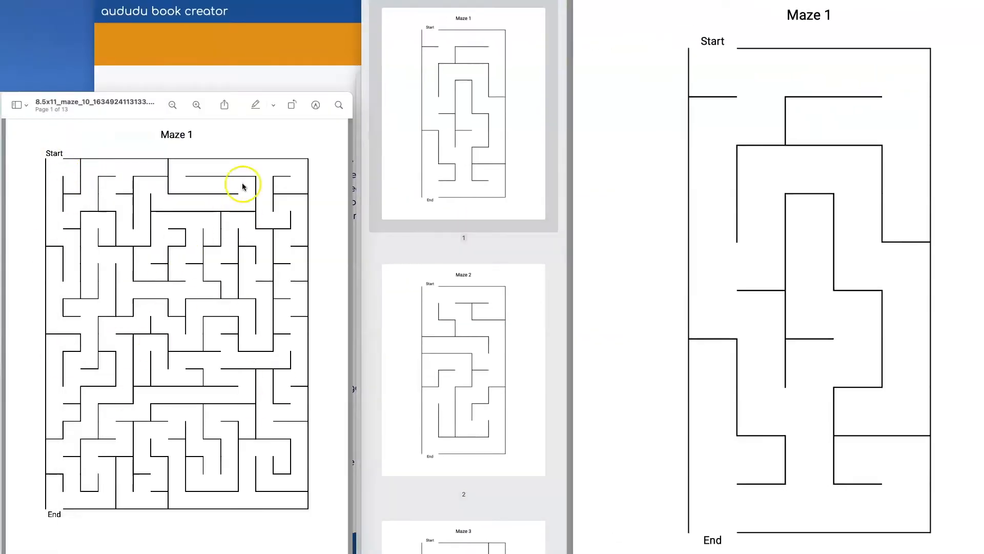
click(137, 0)
click(198, 96)
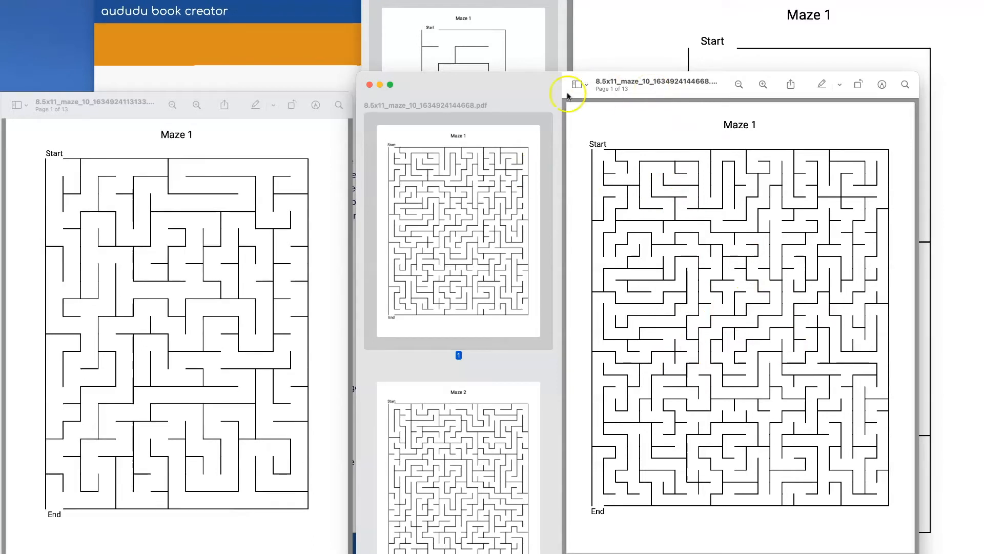
Step: Close all three maze PDF previews to return to the maze form
click(369, 85)
click(374, 0)
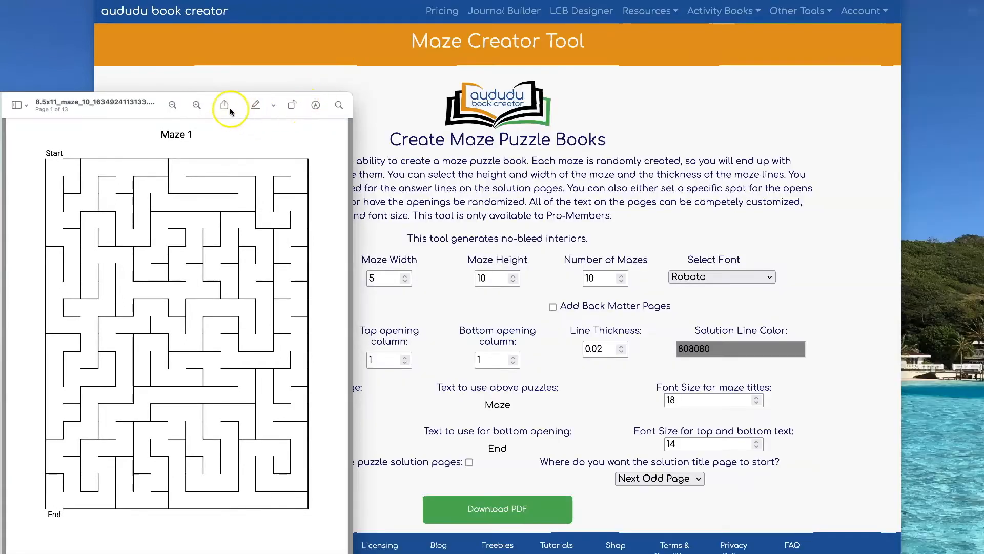
drag(159, 102, 464, 112)
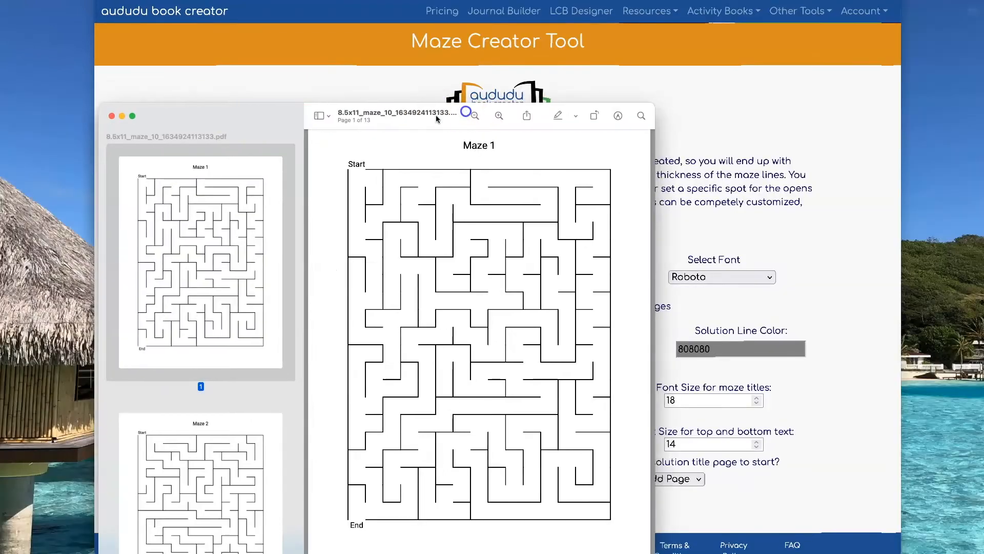
click(111, 116)
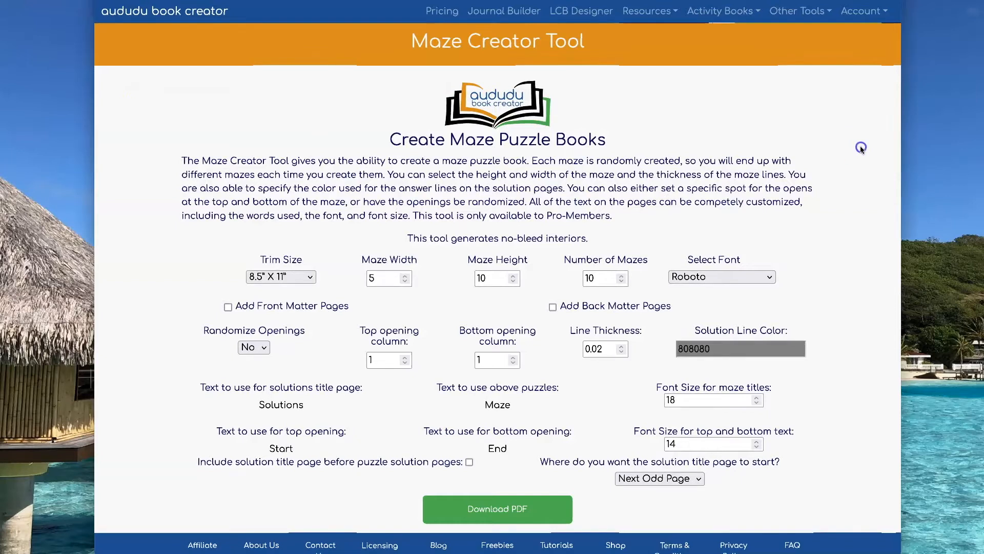
Step: Set Randomize Openings to Yes and download the maze PDF
scroll(860, 145, down, 1)
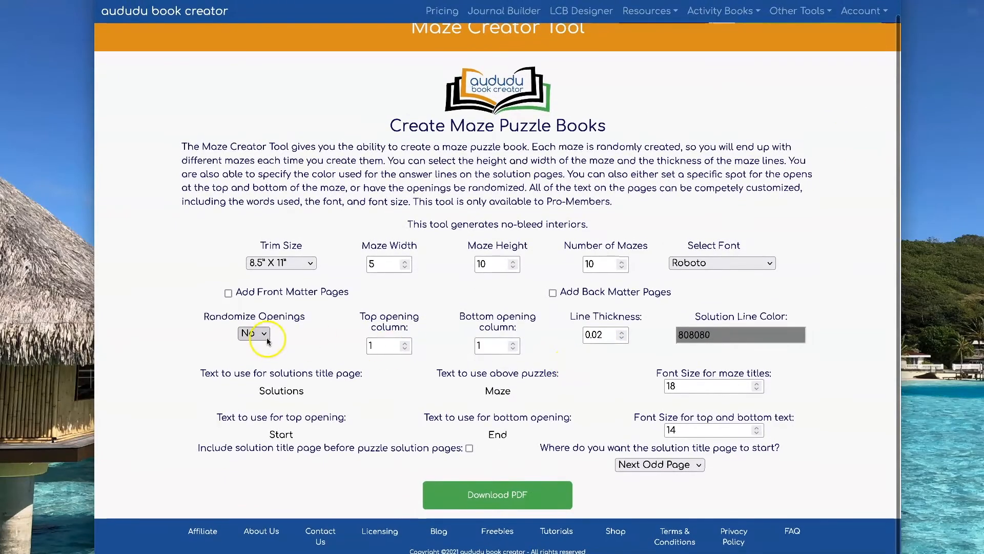
click(260, 339)
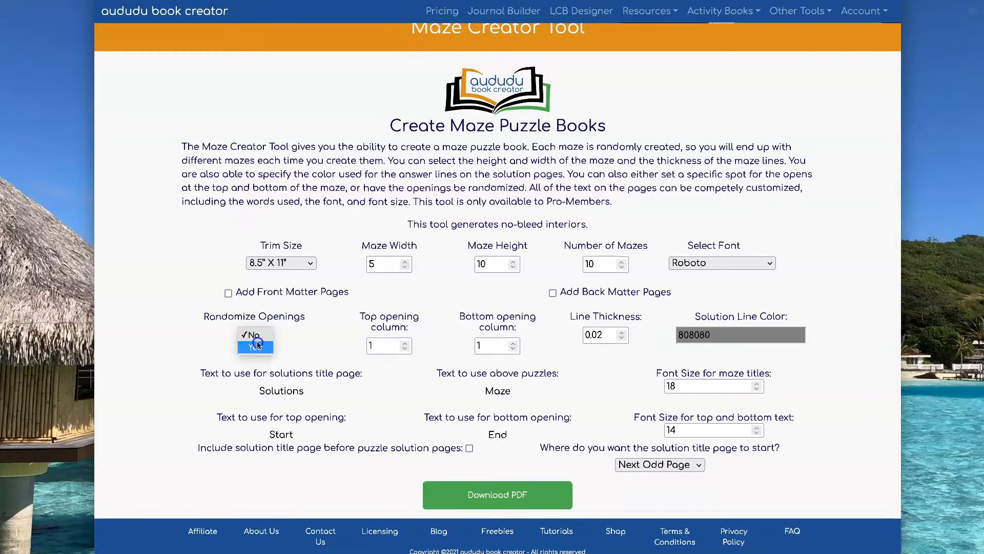
click(259, 347)
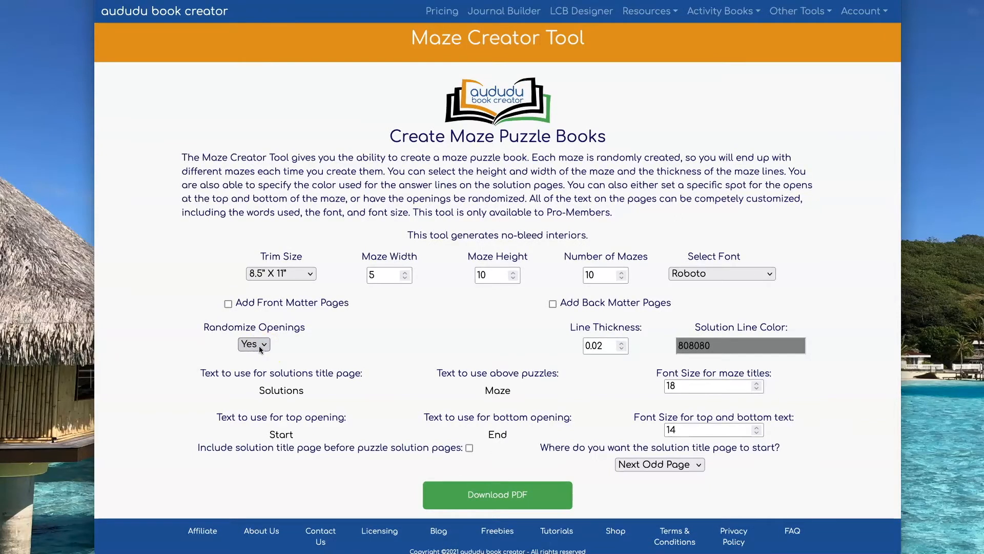
click(516, 495)
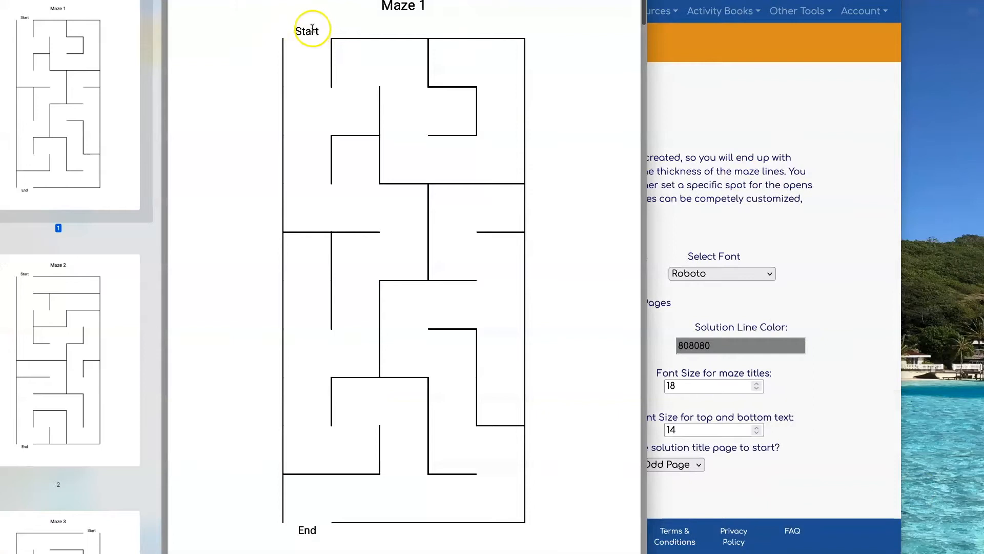
Step: Examine the Start and End opening positions across the maze pages, then close the PDF preview
scroll(566, 248, down, 8)
scroll(565, 247, down, 10)
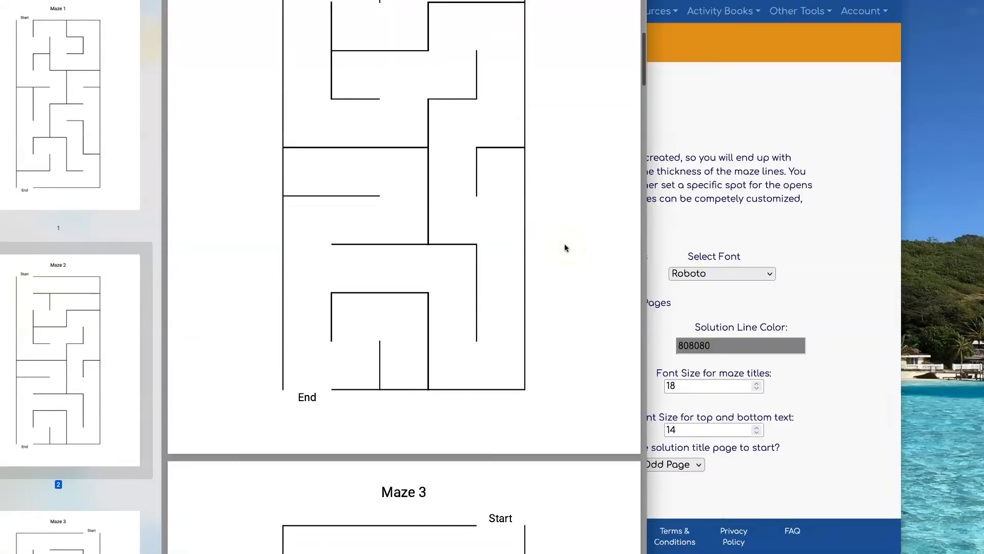
scroll(491, 301, down, 15)
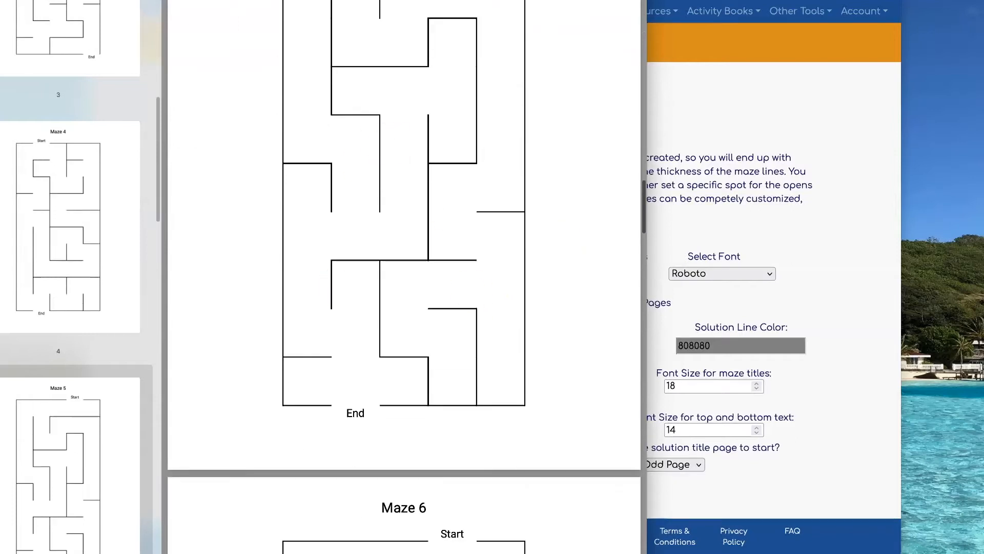
key(super+w)
Step: Return to the maze form, set Maze Width and Maze Height to 20, and download the maze PDF
click(609, 103)
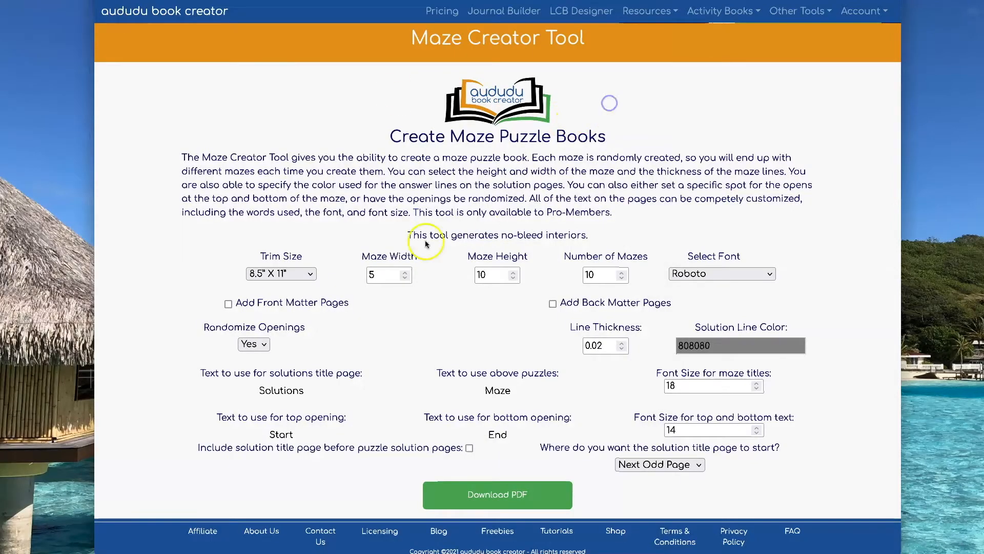
click(371, 274)
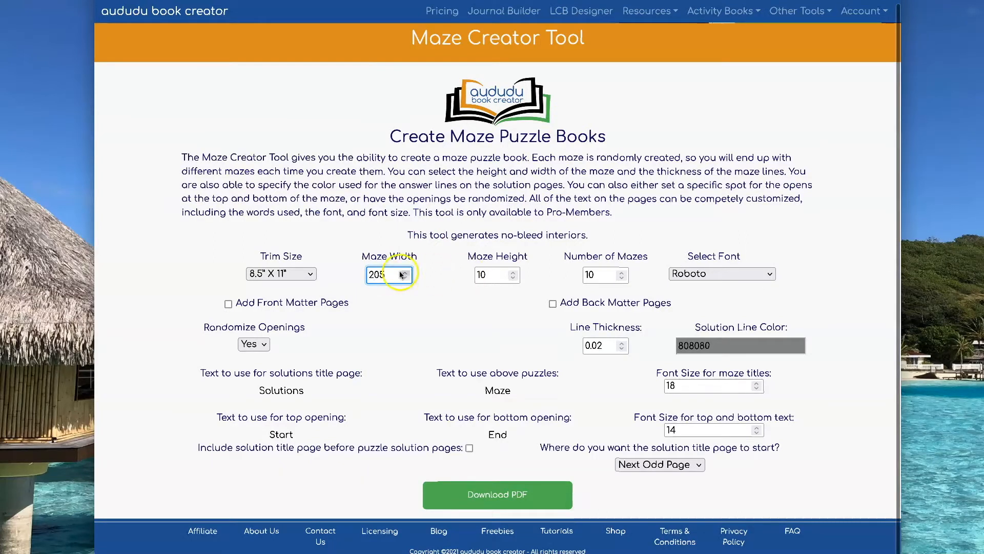
key(Delete)
key(Tab)
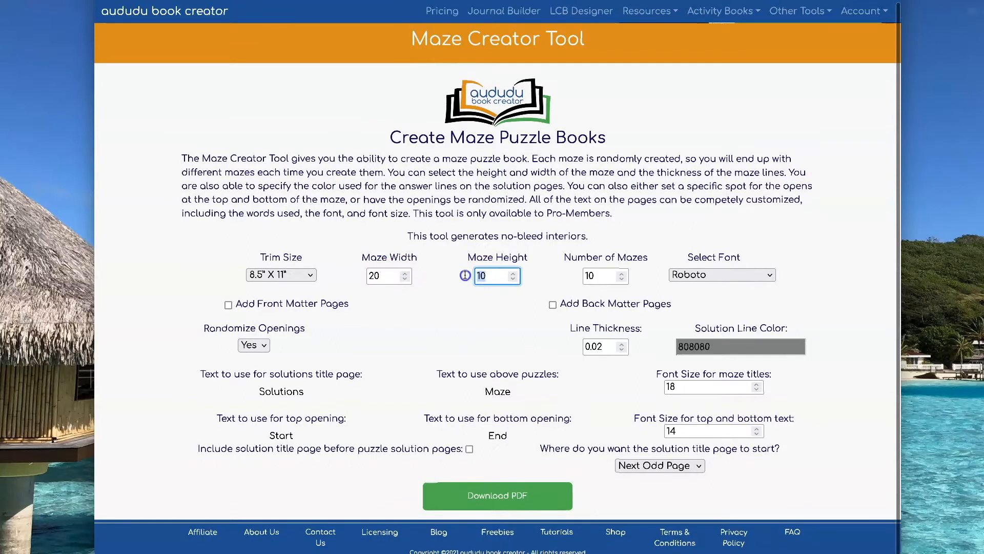
text(20)
click(598, 213)
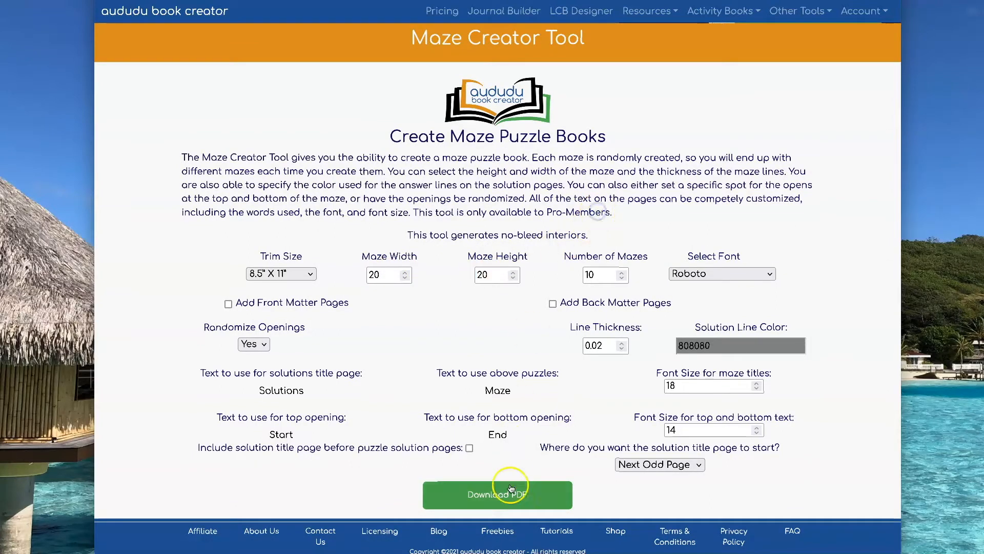
click(510, 483)
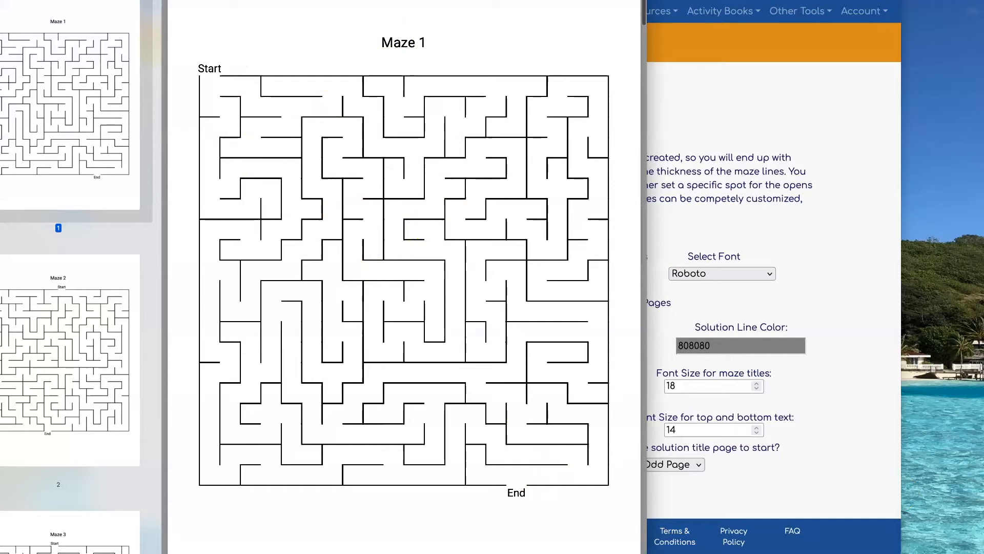
Step: Move the 20 by 20 PDF preview fully into view, examine its maze and solution pages, and close it
drag(646, 0, 593, 46)
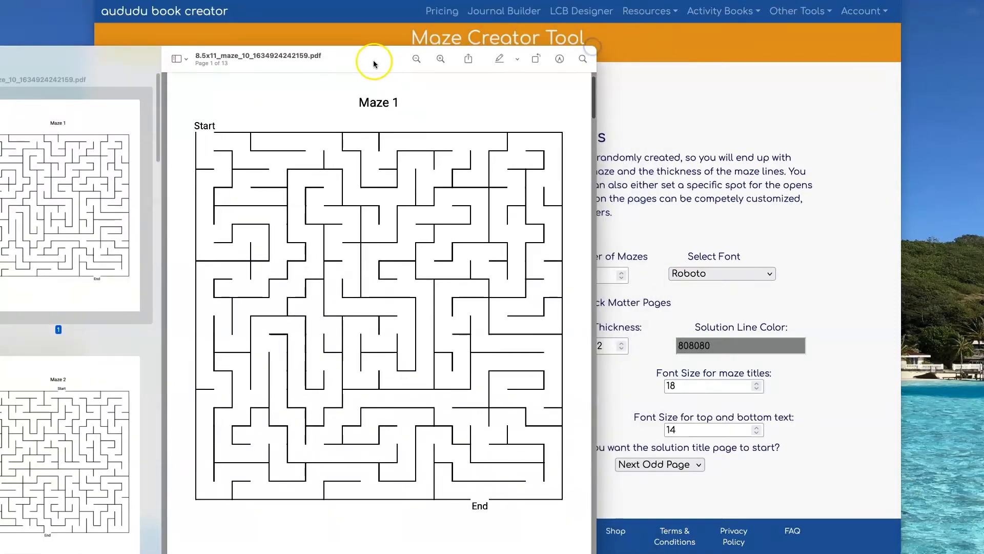
drag(375, 62, 620, 22)
scroll(354, 233, down, 5)
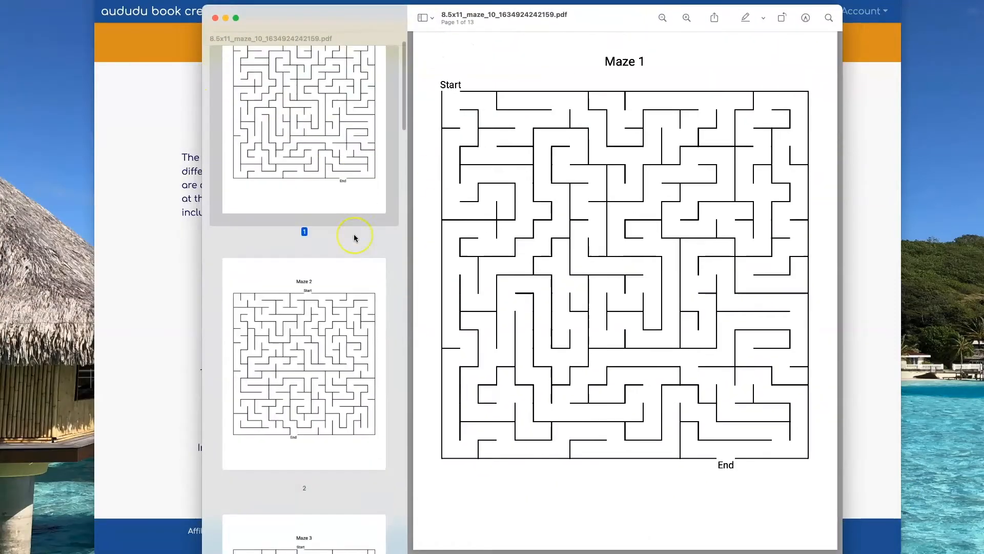
scroll(354, 234, up, 4)
scroll(353, 235, down, 15)
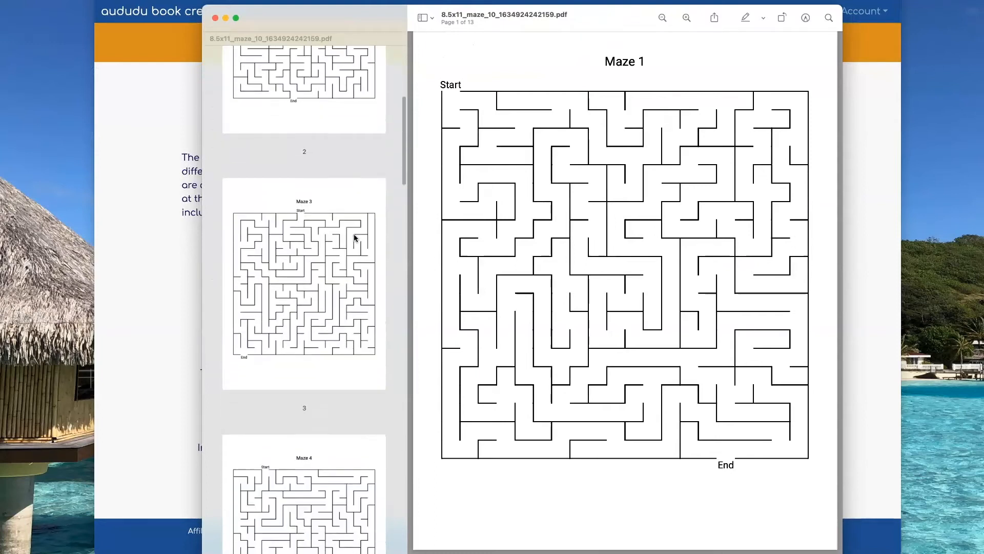
scroll(354, 237, down, 15)
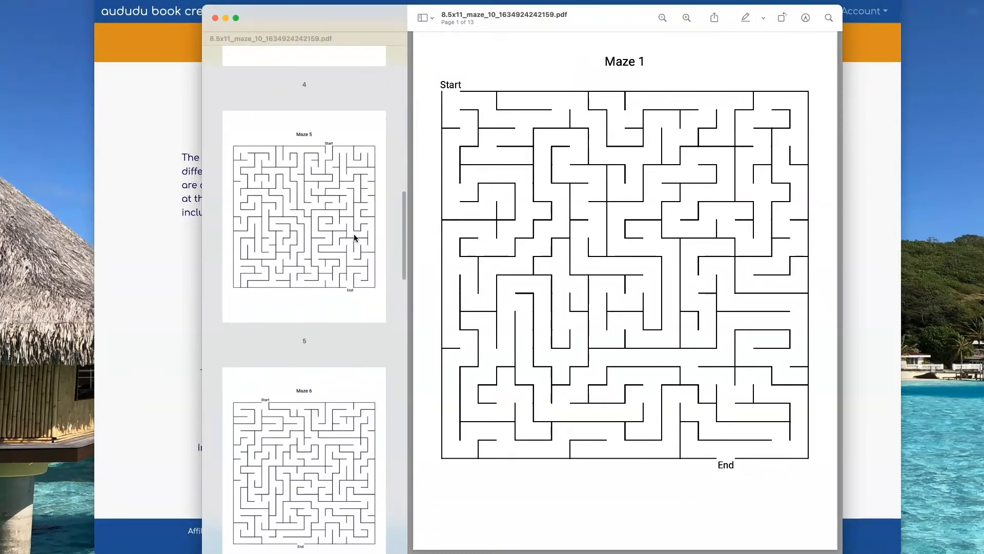
scroll(353, 237, down, 18)
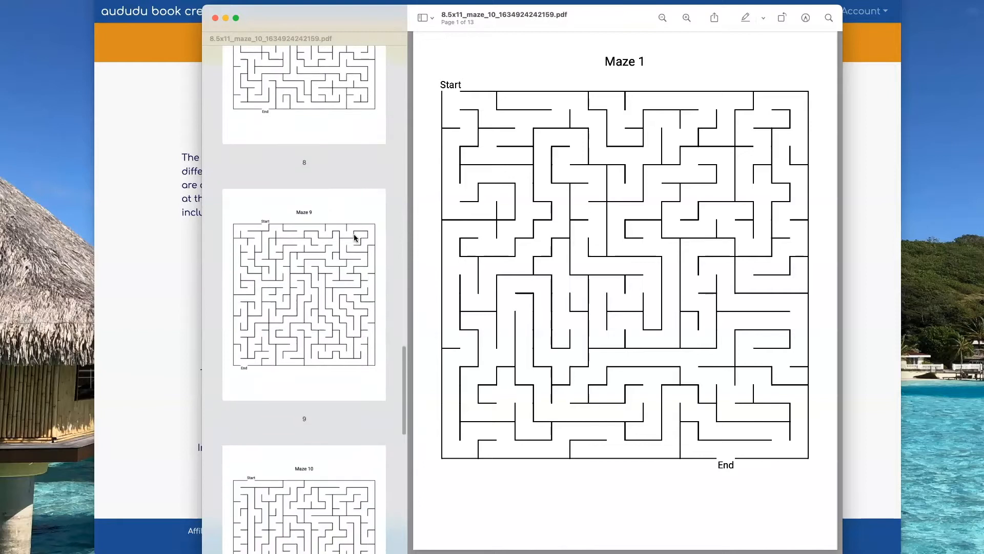
scroll(353, 238, down, 1)
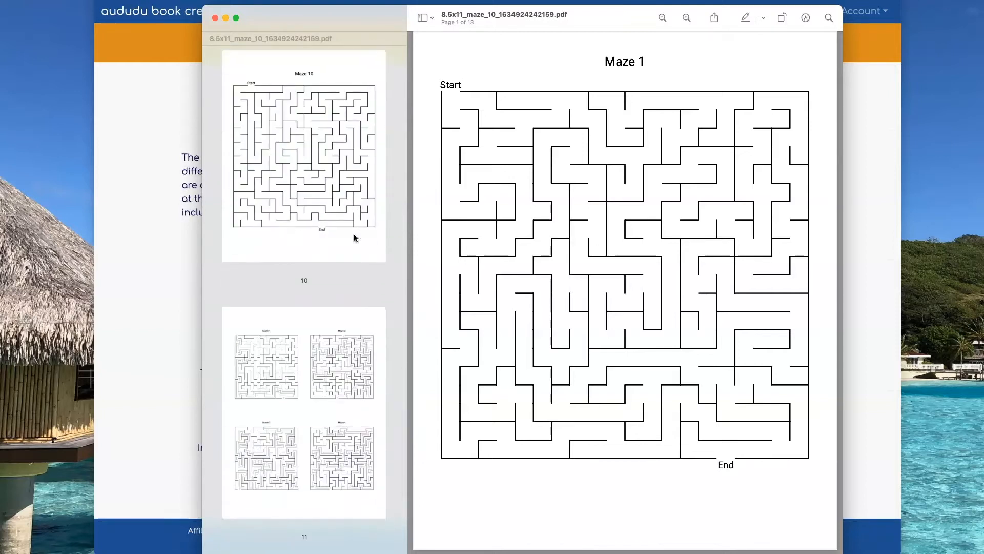
click(216, 18)
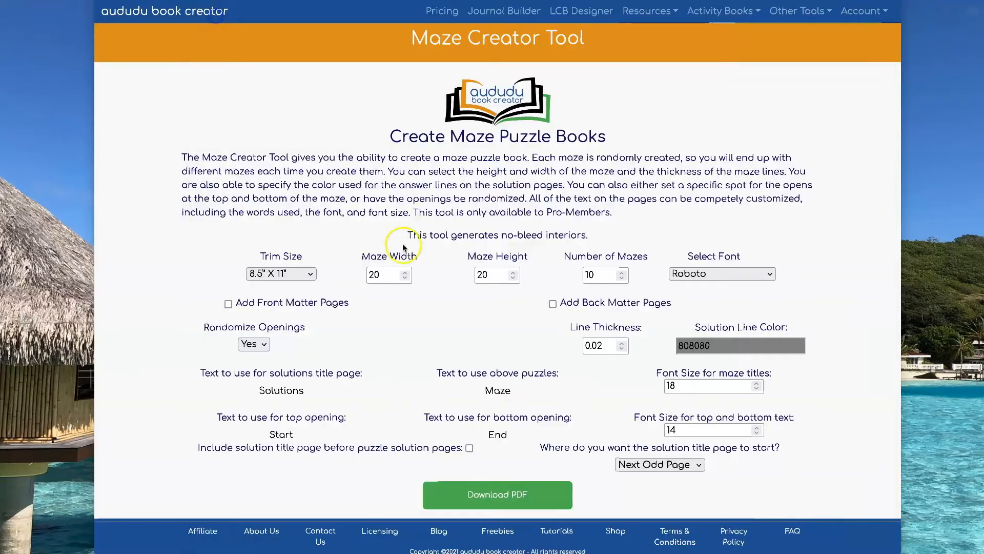
Step: Set Randomize Openings to No with the bottom opening column at 20, and download the maze PDF
click(257, 344)
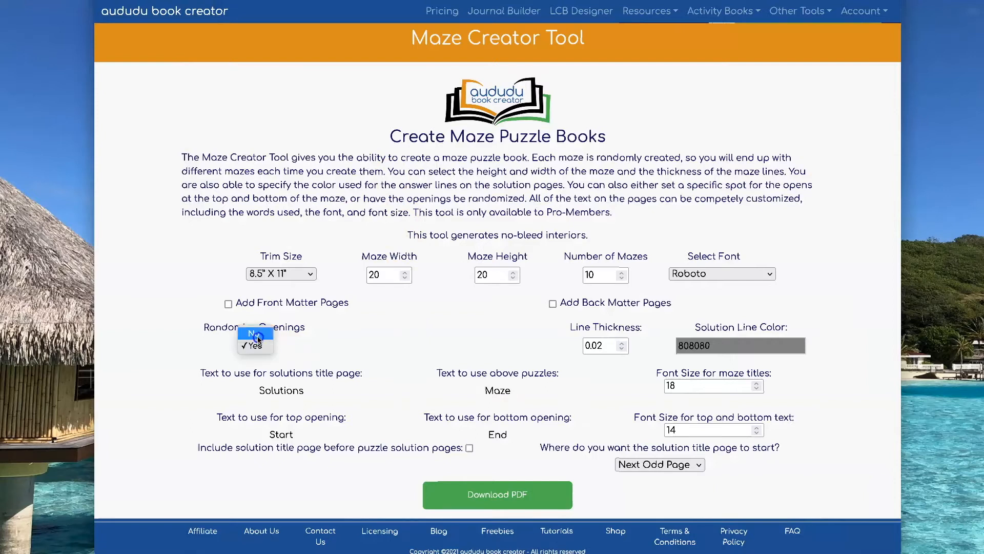
click(259, 338)
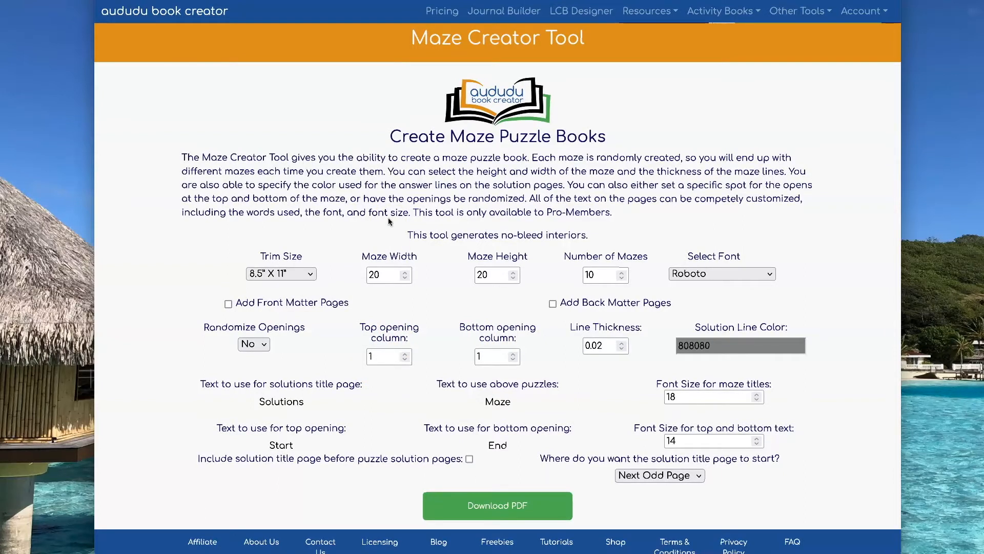
click(466, 358)
click(364, 356)
click(476, 356)
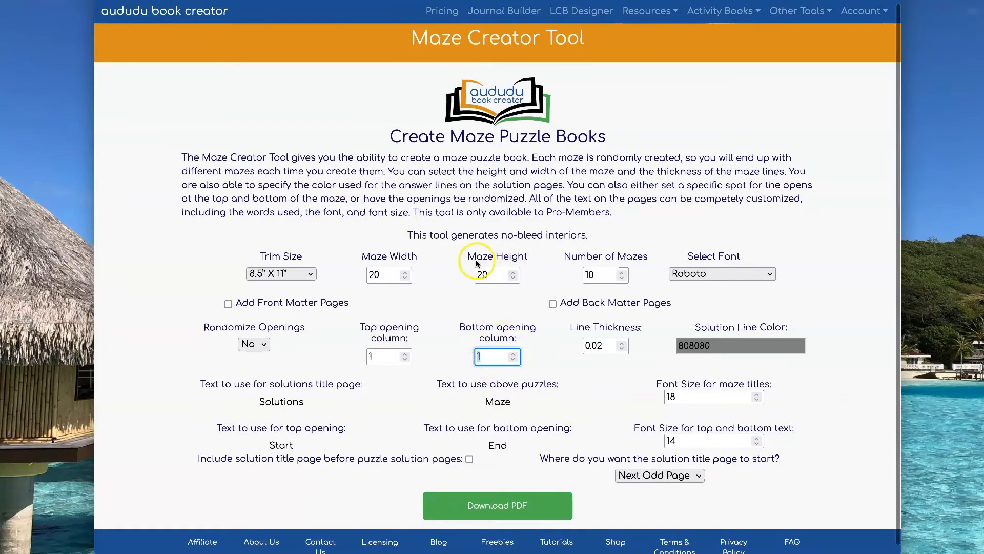
text(20)
click(552, 366)
click(500, 505)
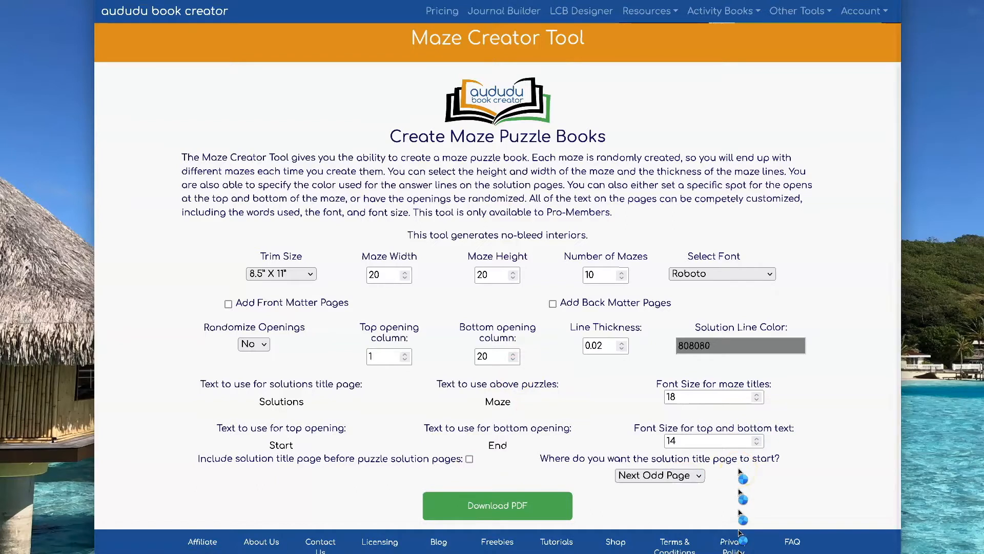
Step: Open the downloaded PDF, check the fixed Start and End positions across several mazes, and close it
click(865, 551)
click(863, 517)
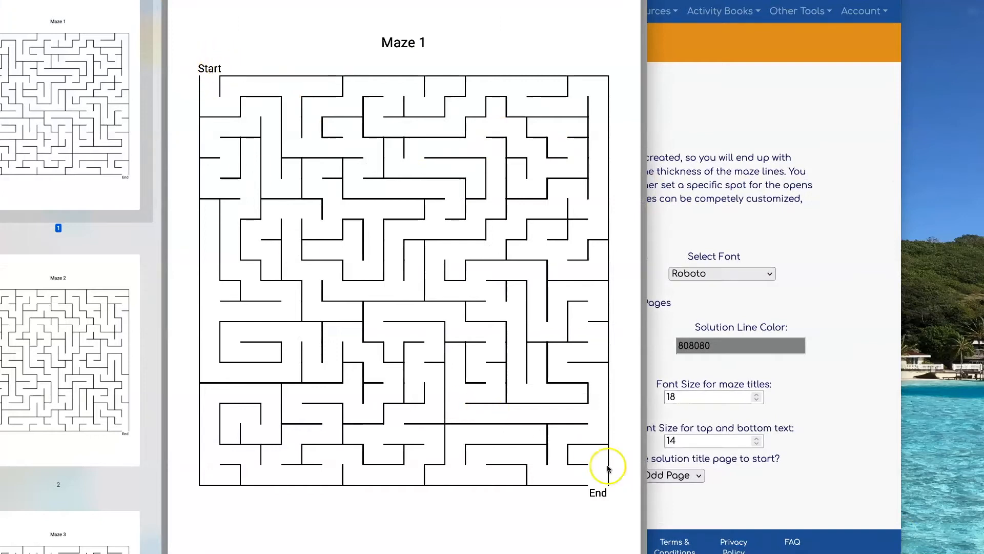
scroll(578, 389, down, 3)
scroll(579, 390, down, 20)
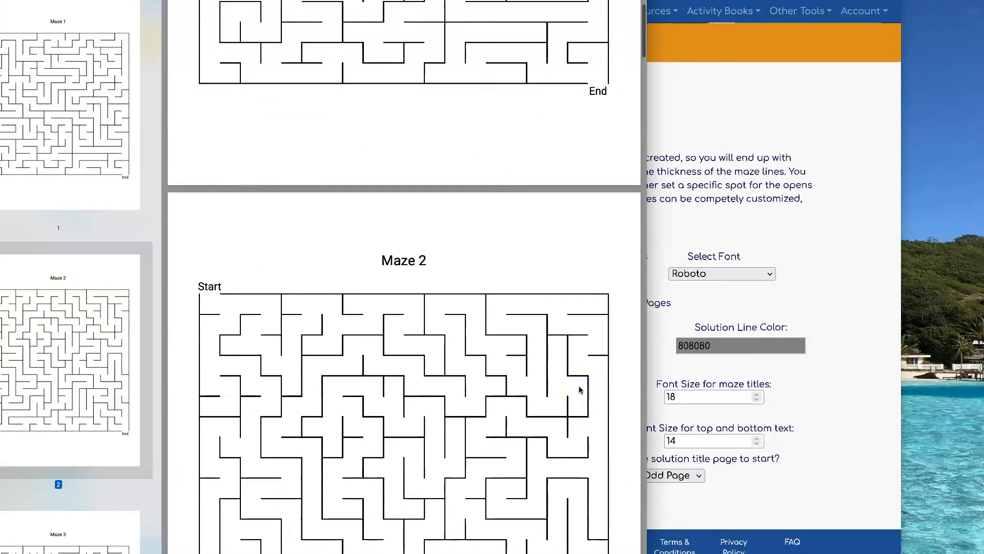
scroll(578, 389, down, 10)
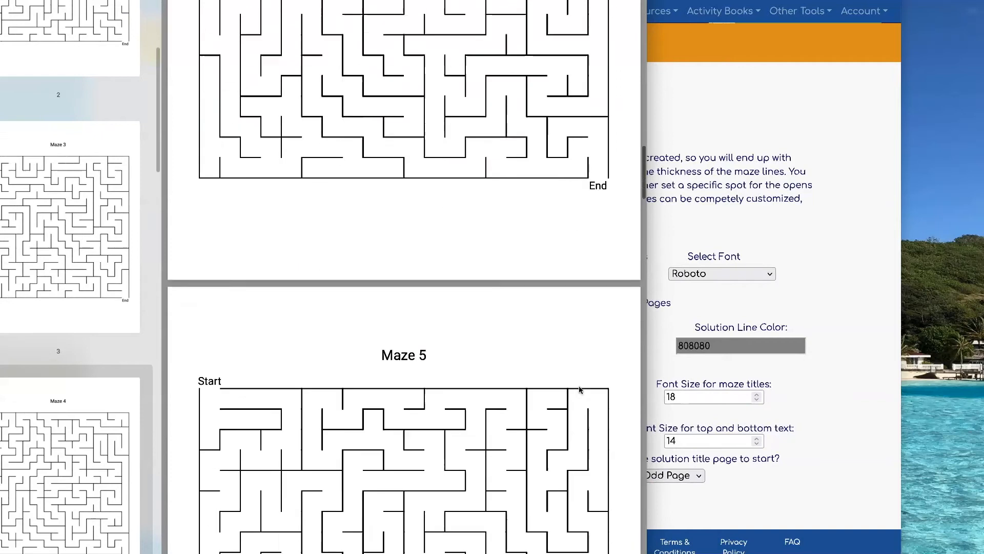
key(super+w)
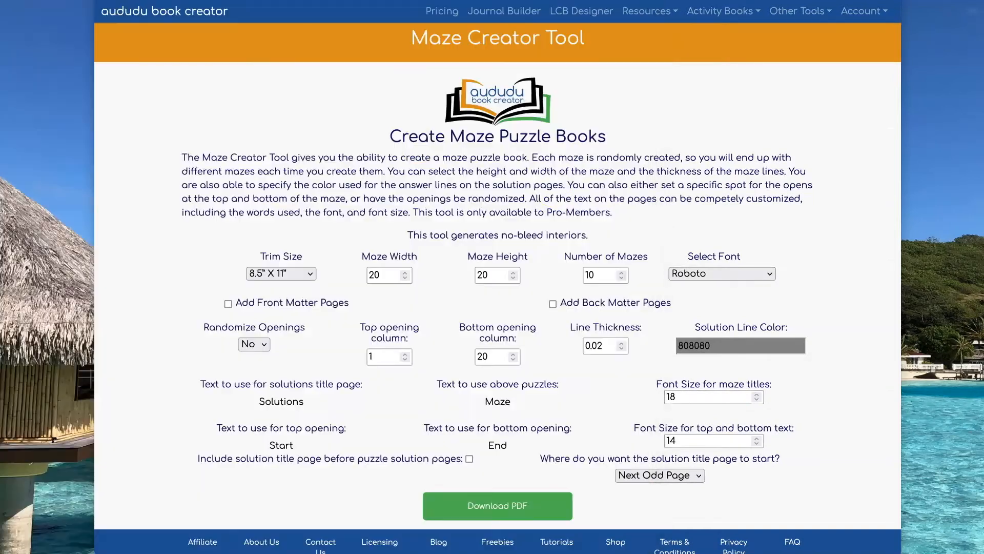
Step: Change the text above puzzles to Easy Maze and the solutions title to Easy Solutions, and download the PDF
scroll(687, 185, down, 1)
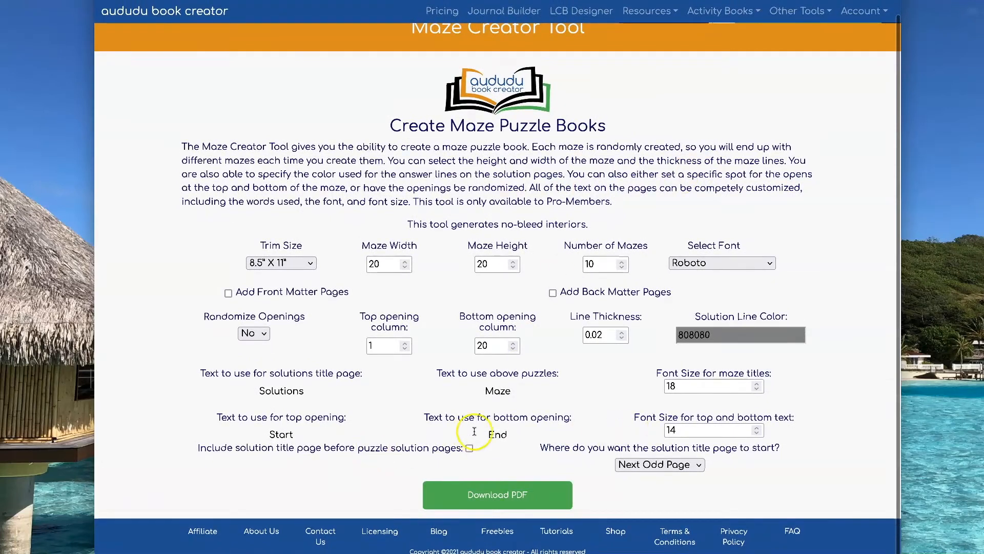
double_click(500, 391)
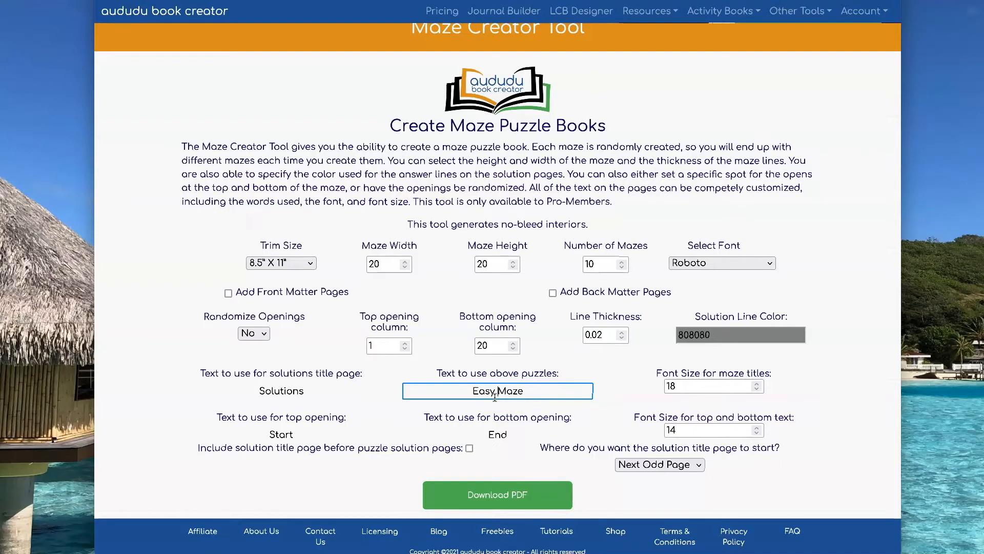
click(260, 390)
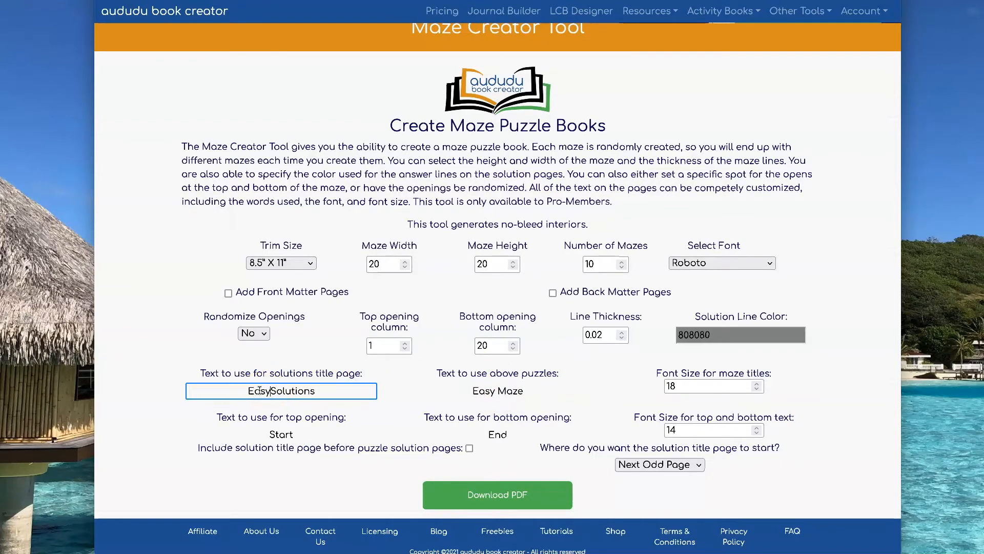
click(444, 380)
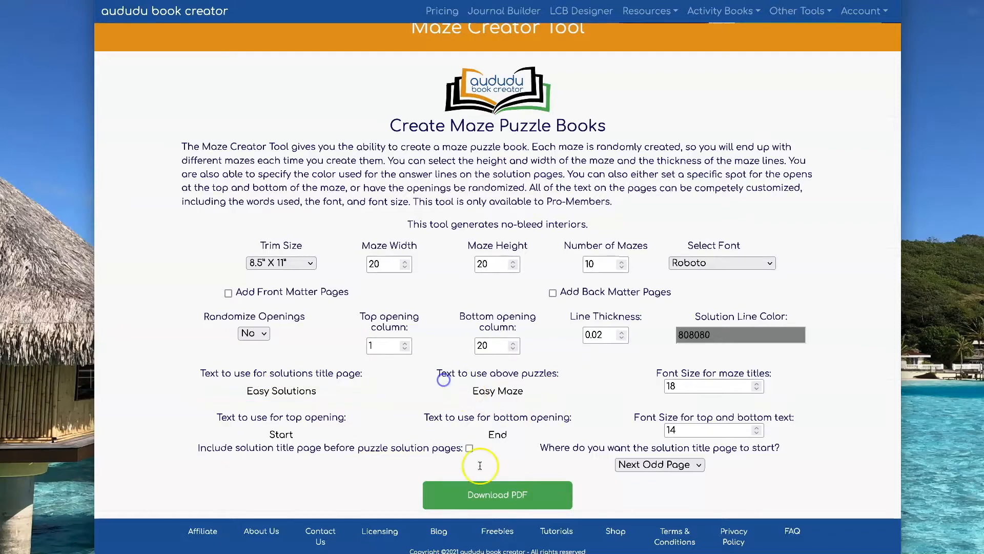
click(504, 493)
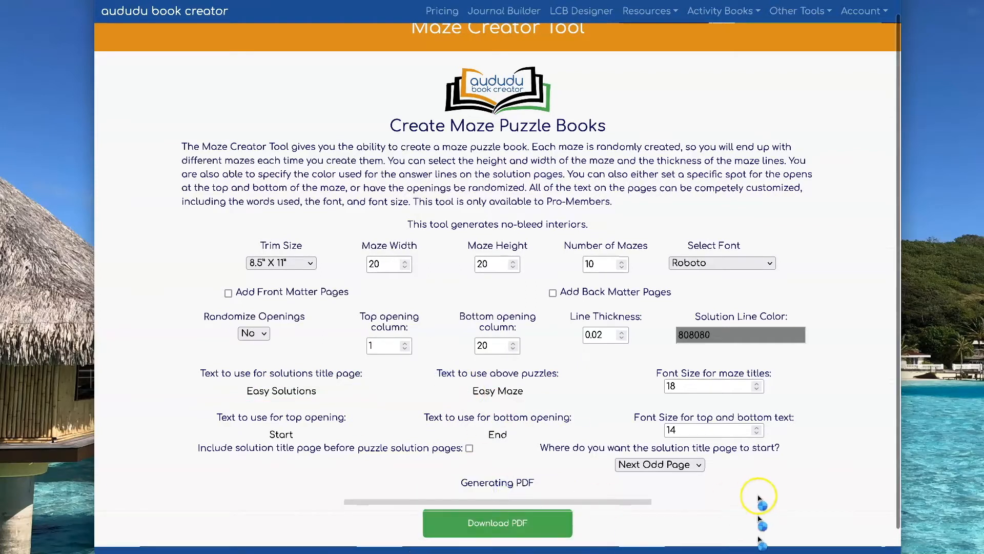
Step: Open the downloaded PDF, examine the custom titles on the maze and solution pages, and return to the maze form
click(866, 552)
click(869, 516)
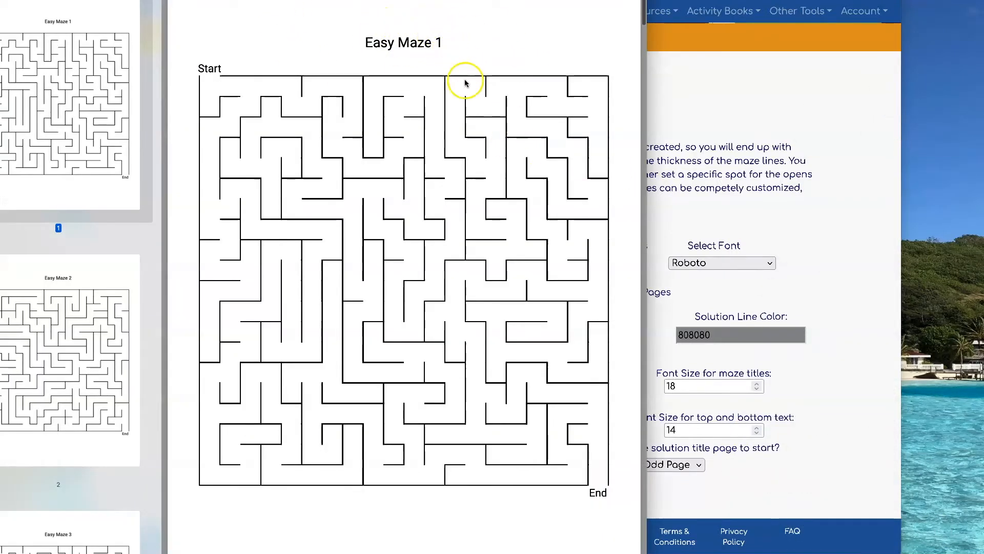
scroll(463, 131, down, 5)
scroll(462, 131, down, 20)
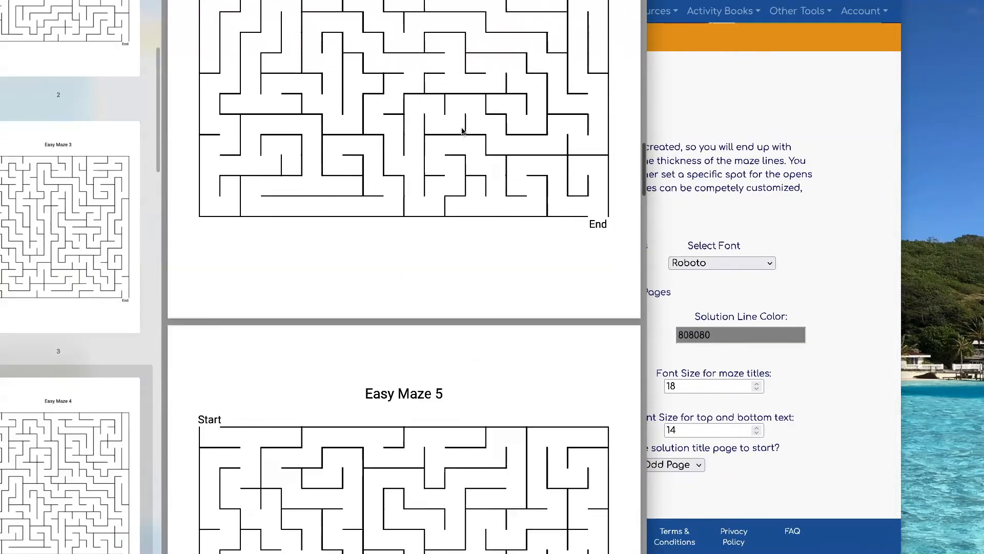
scroll(463, 131, down, 20)
scroll(462, 130, up, 15)
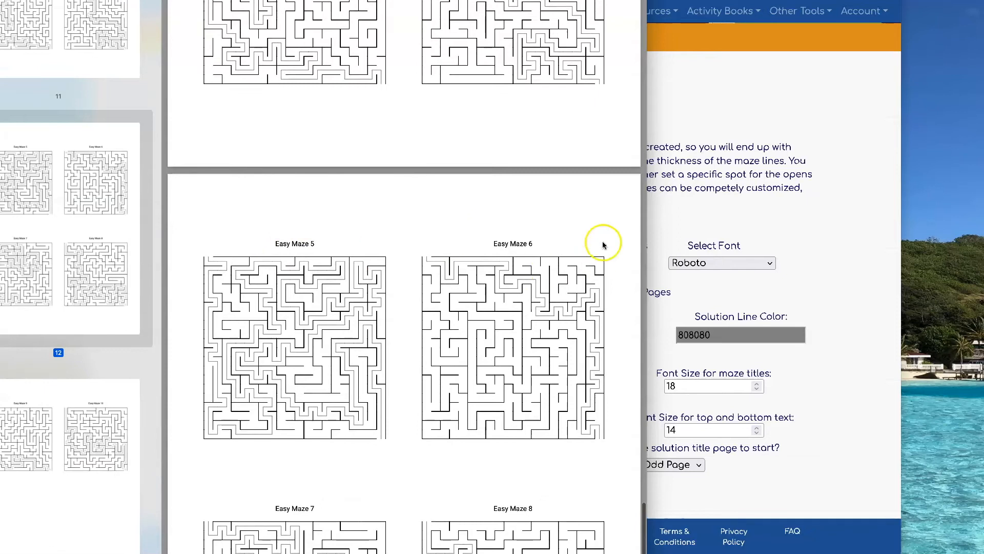
scroll(483, 246, up, 15)
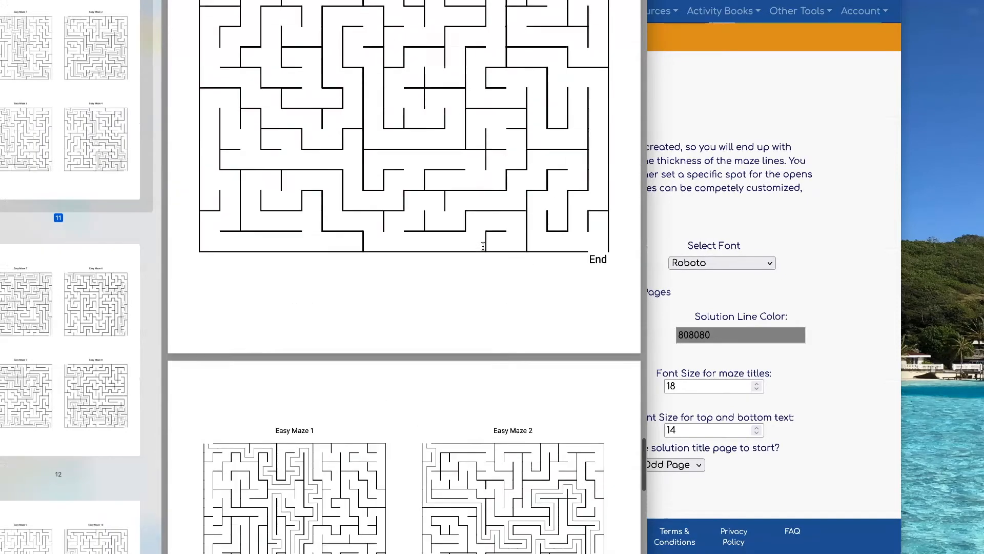
scroll(483, 246, down, 15)
click(723, 102)
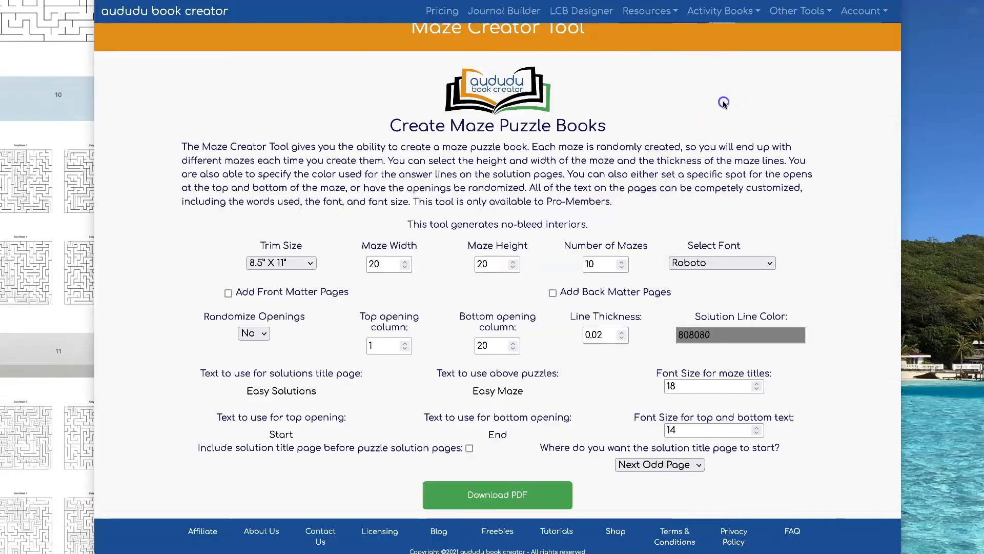
Step: Set the top opening text to End and the bottom opening text to Start, and download the PDF
double_click(282, 435)
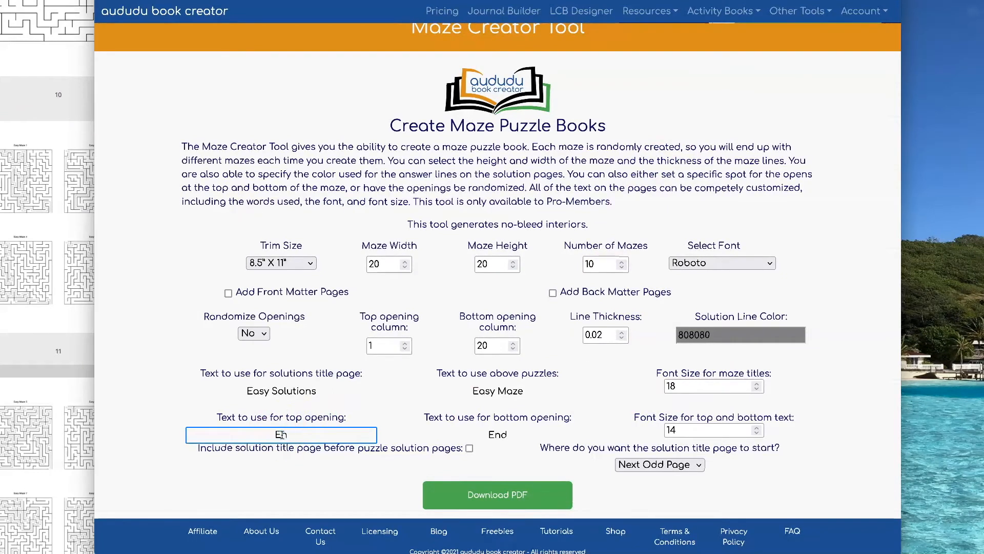
double_click(497, 434)
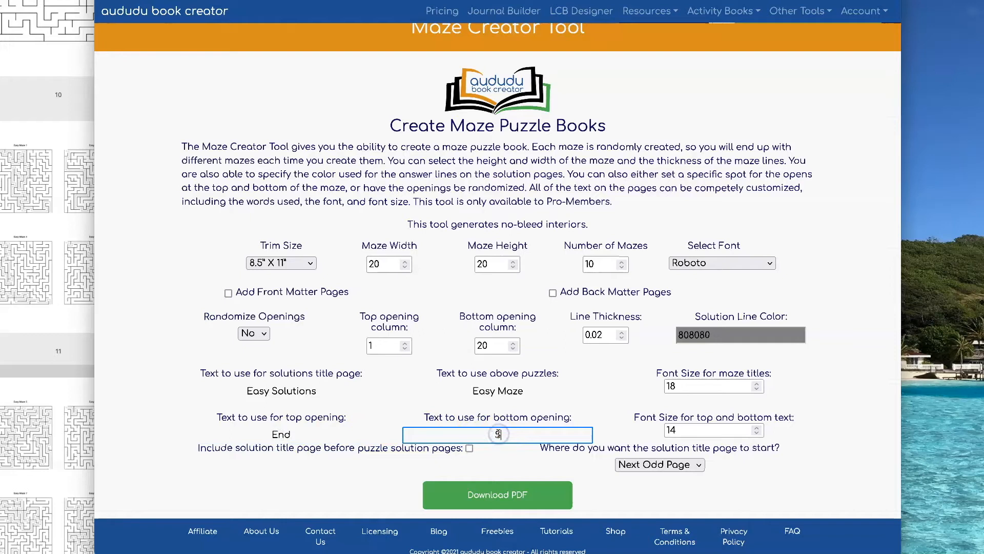
click(598, 389)
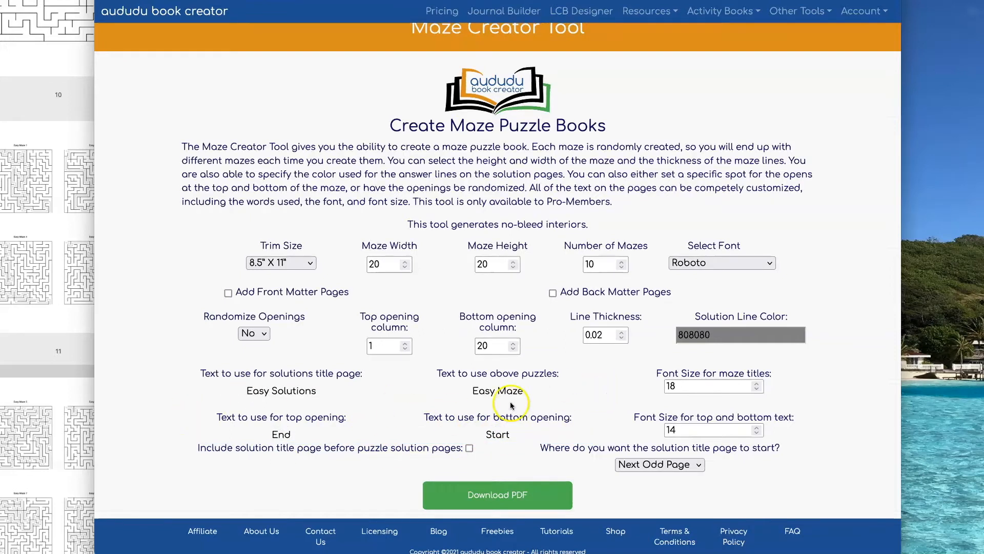
click(505, 495)
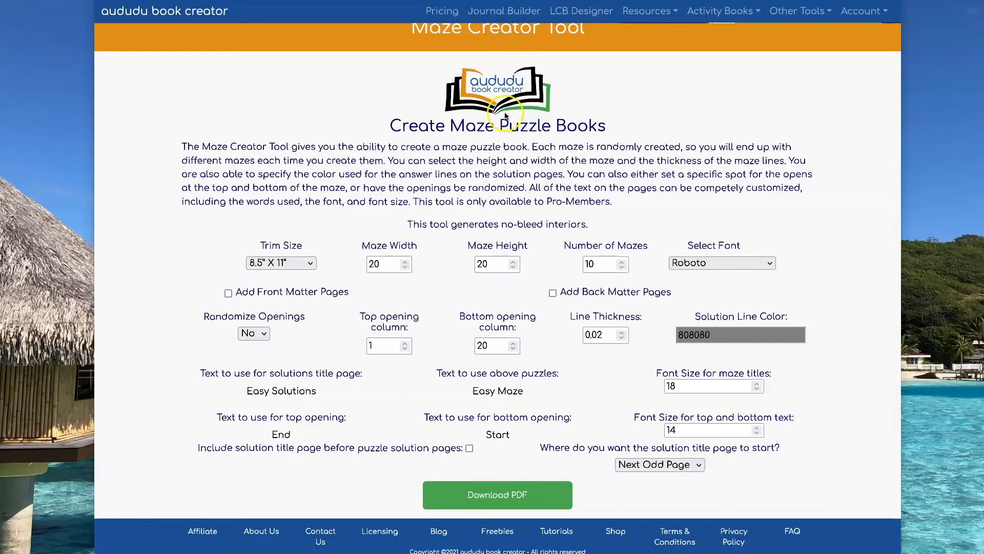
scroll(831, 362, down, 1)
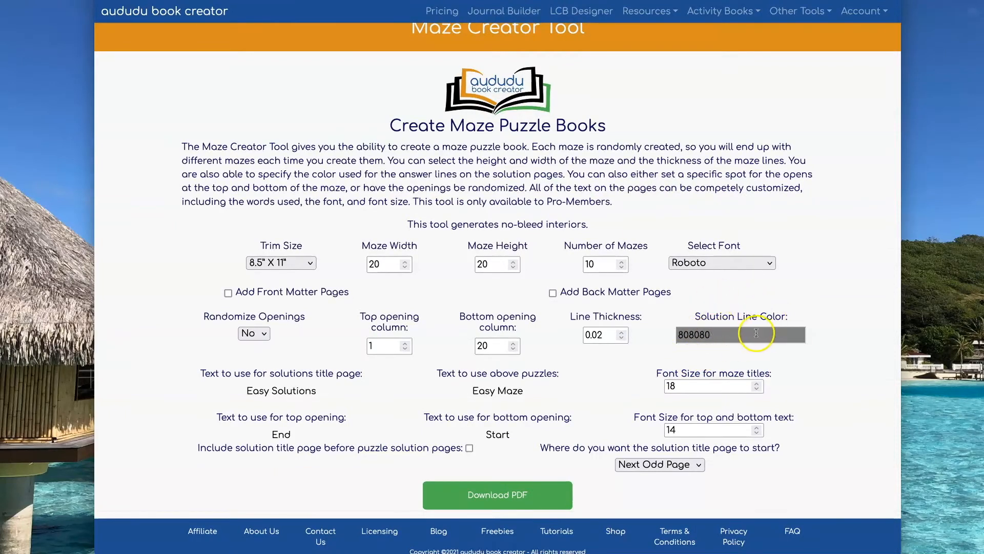
Step: Set the solution line color to purple 770B80 and download the PDF
click(736, 334)
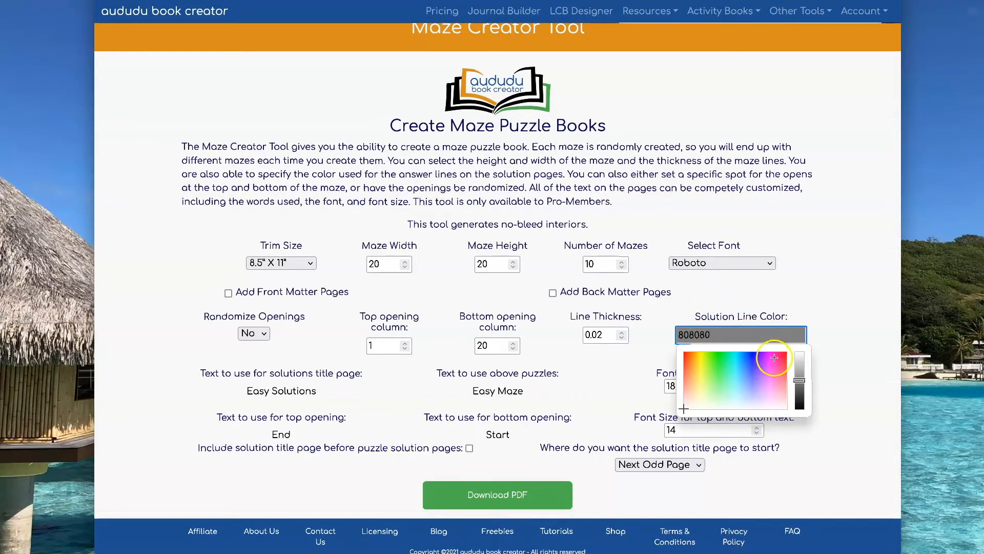
drag(774, 358, 768, 356)
click(819, 277)
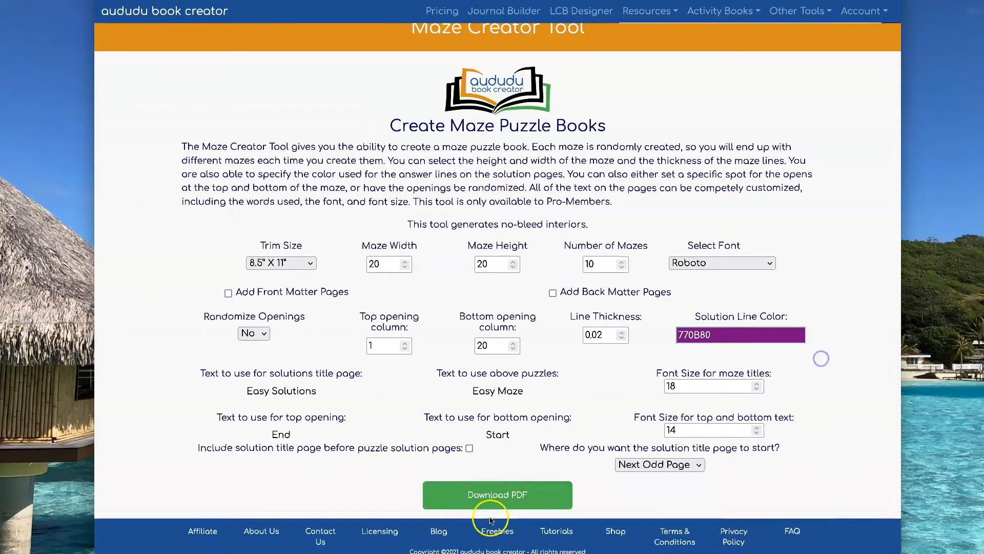
click(507, 496)
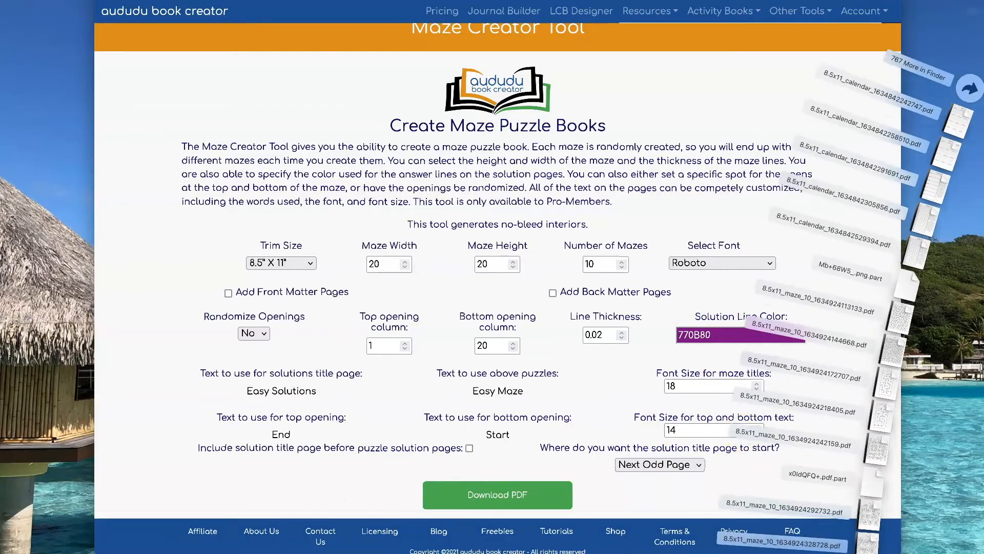
Step: Examine the solution line color on the downloaded PDF's solution pages and return to the maze form
scroll(364, 208, down, 15)
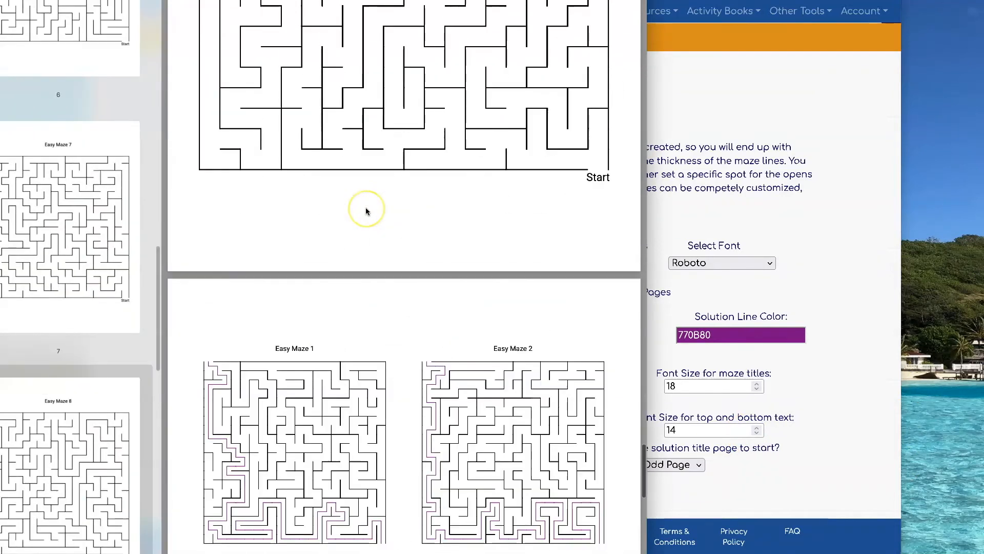
scroll(365, 207, down, 1)
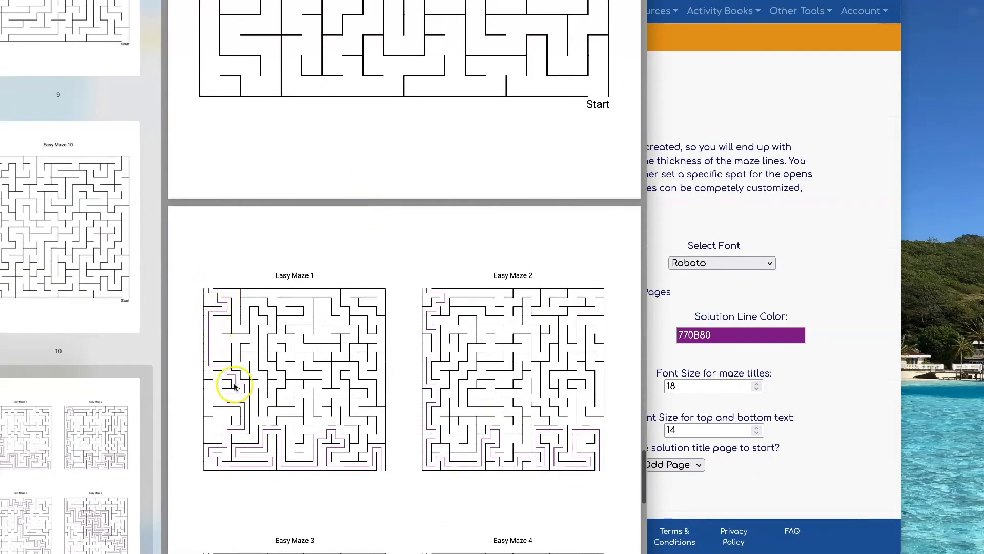
click(817, 154)
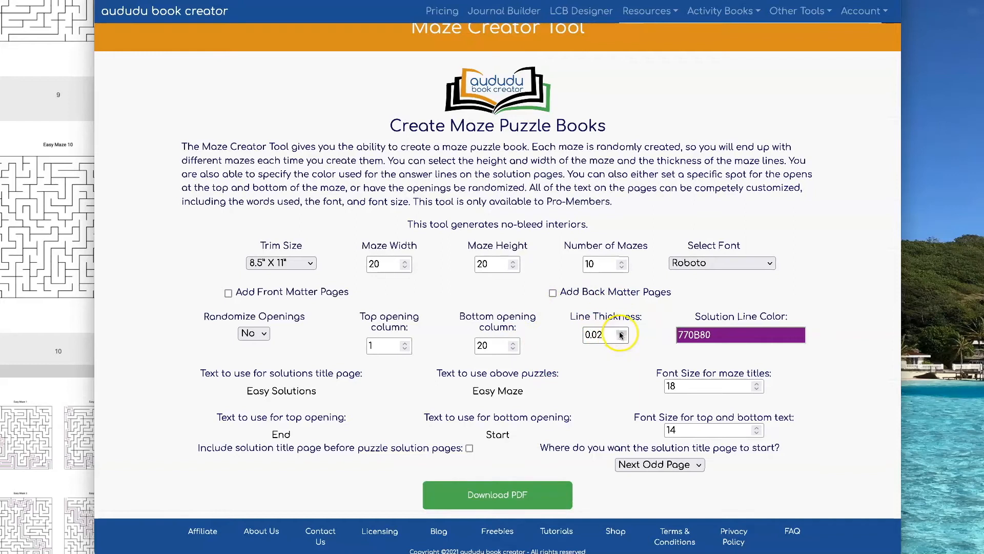
Step: Set the line thickness to 0.1 and download the PDF
click(599, 334)
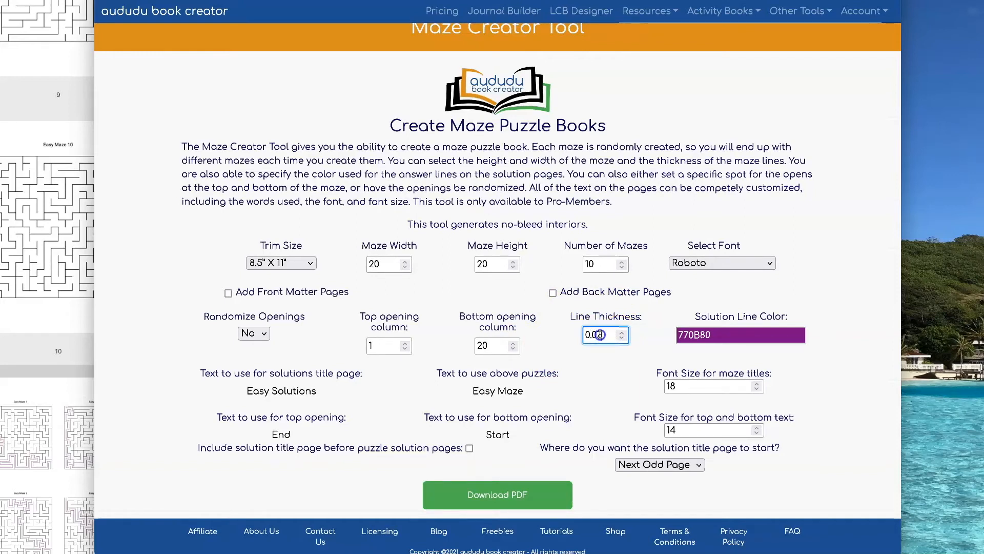
text(1)
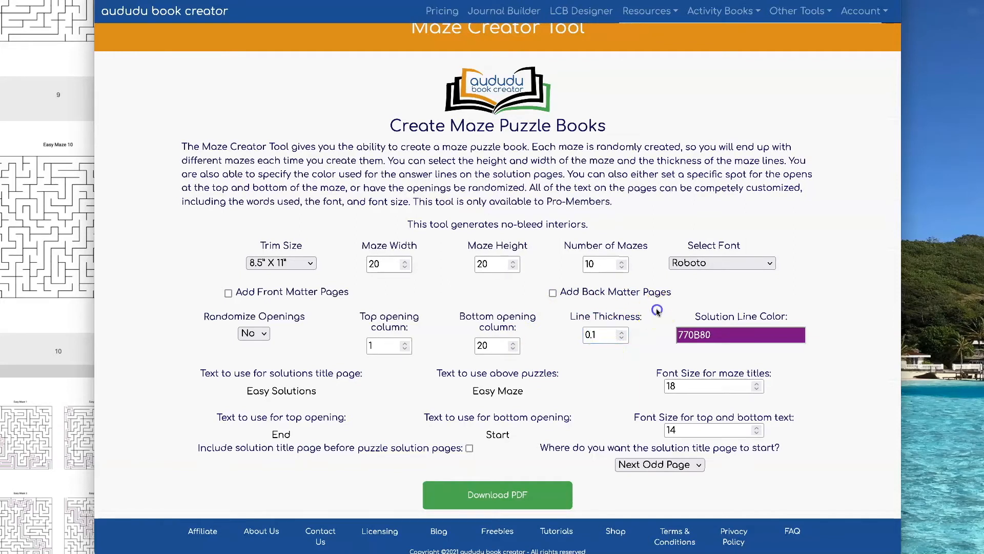
click(491, 493)
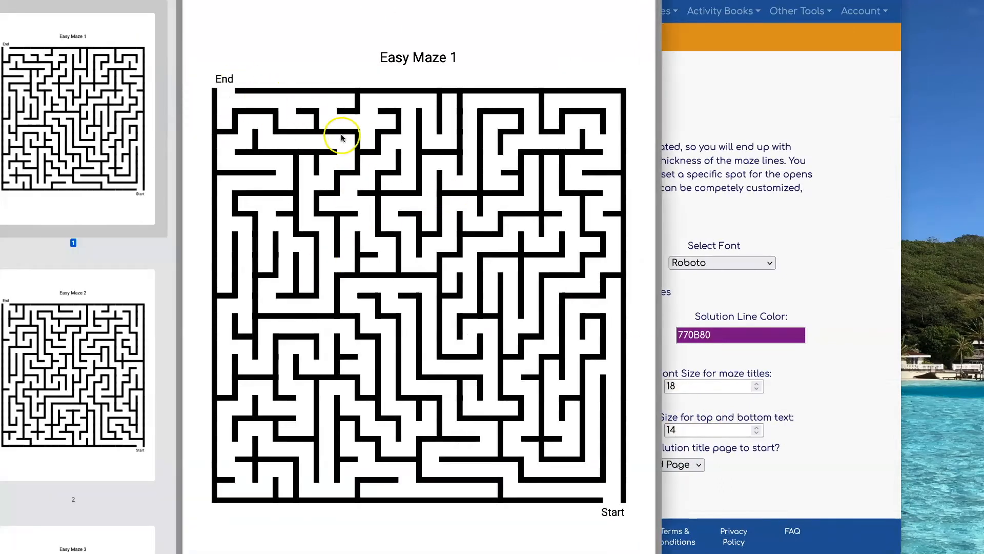
Step: Examine the line thickness across the maze and solution pages of the new PDF and return to the maze form
scroll(343, 136, down, 3)
scroll(344, 139, down, 20)
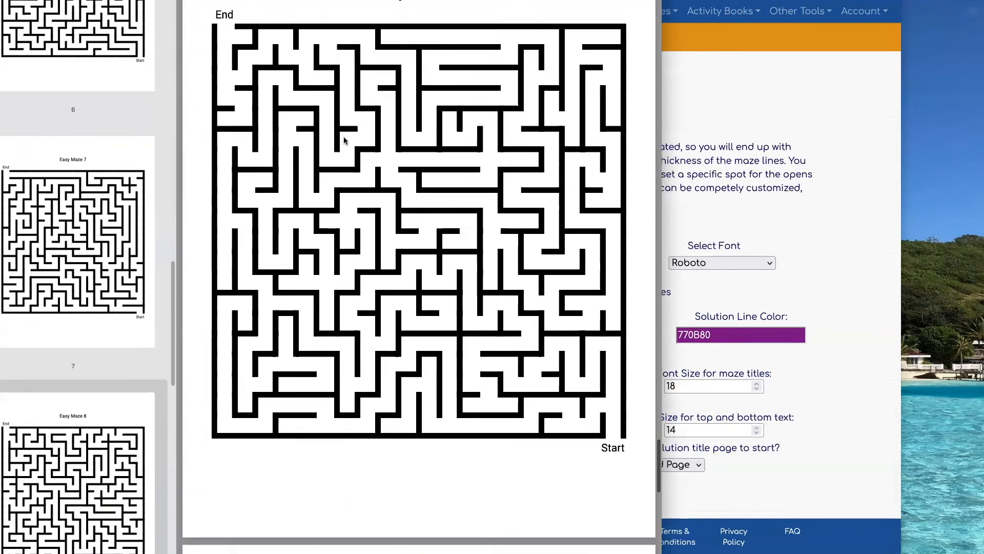
scroll(345, 140, up, 6)
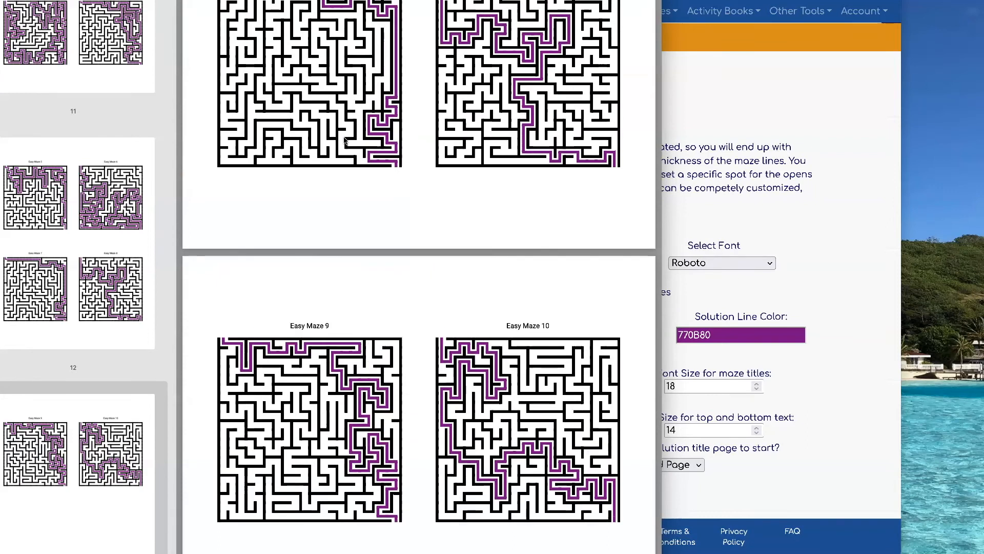
click(813, 156)
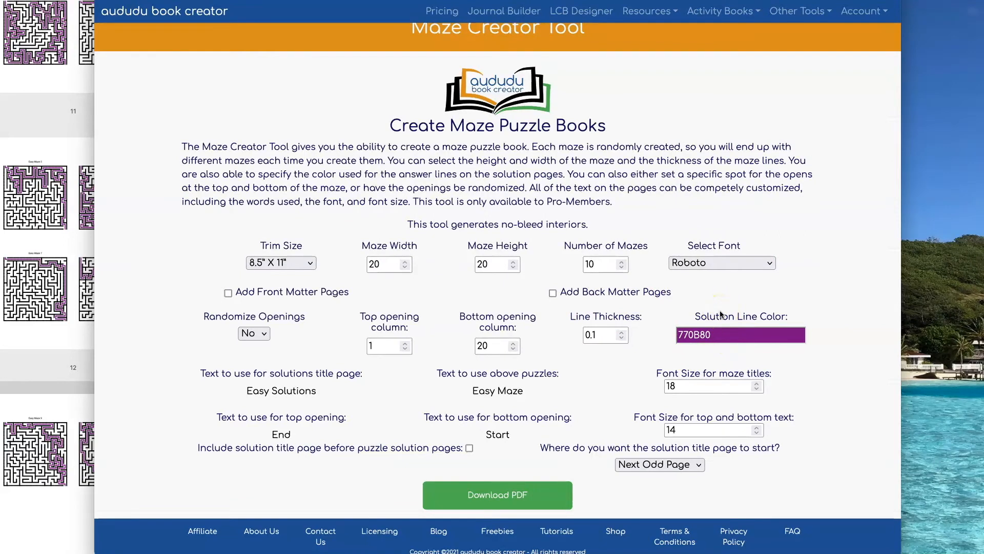
Step: Go back to the PDF's first maze page, check its title and opening text sizes, and return to the maze form
click(87, 232)
scroll(384, 235, up, 2)
scroll(389, 242, up, 3)
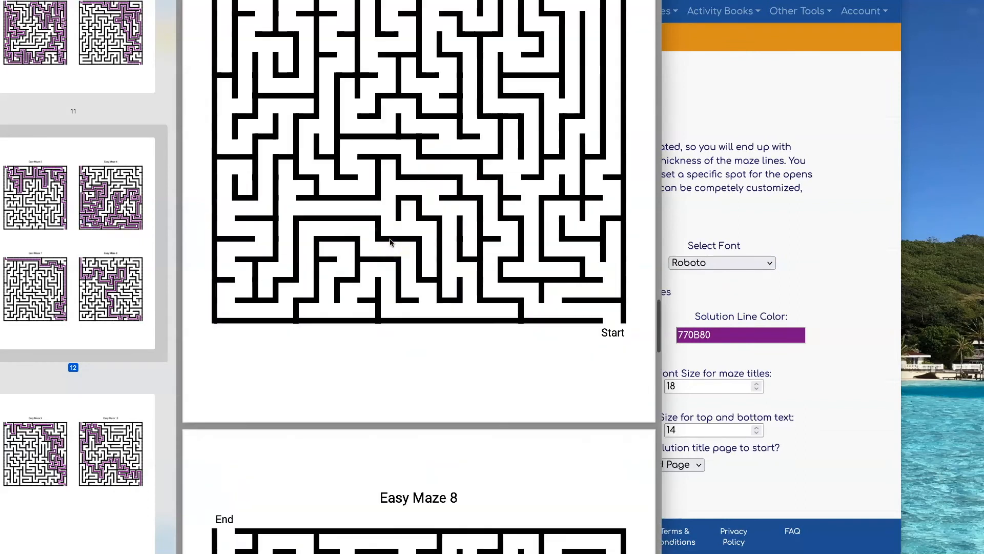
scroll(389, 242, up, 20)
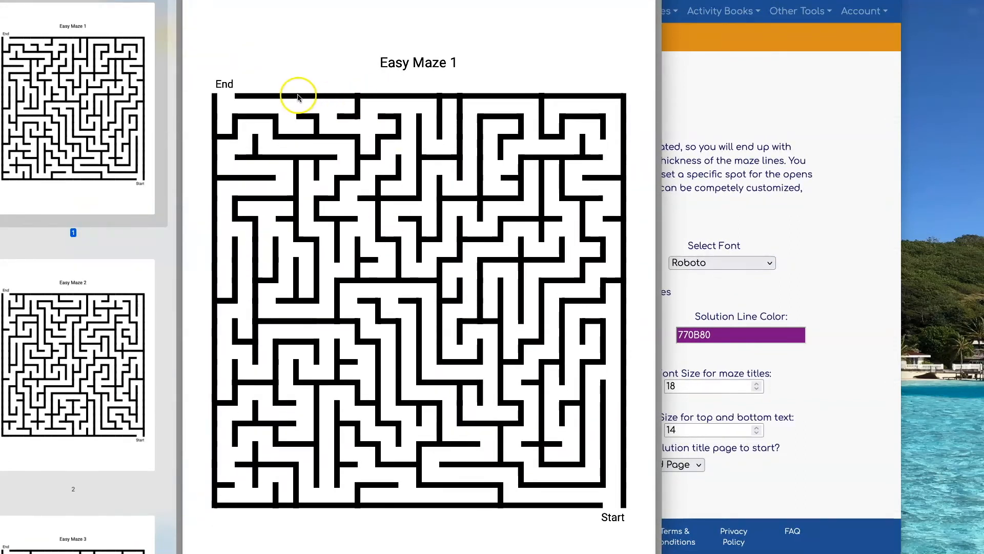
click(809, 231)
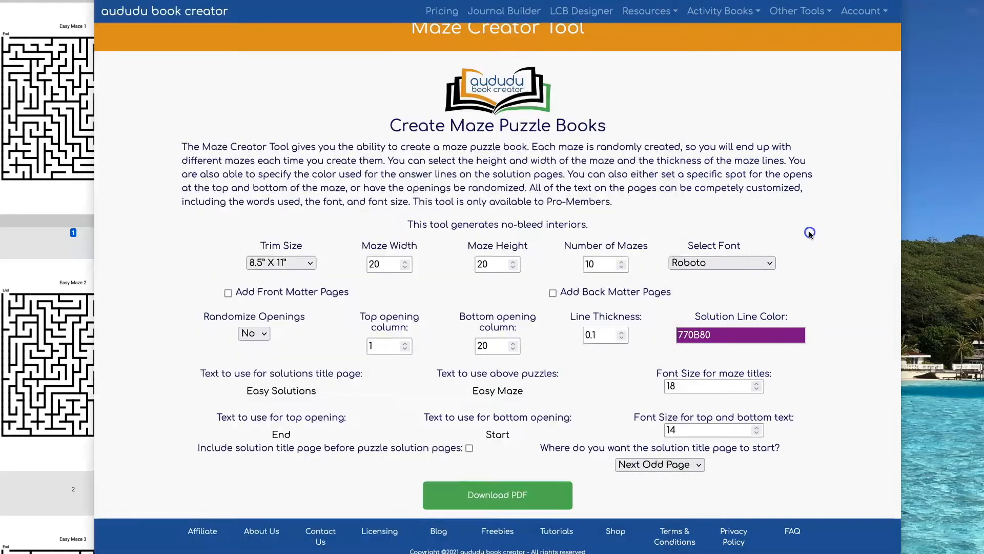
Step: Set the maze title font size to 30 and the top and bottom text font size to 20, and download the PDF
scroll(788, 197, down, 1)
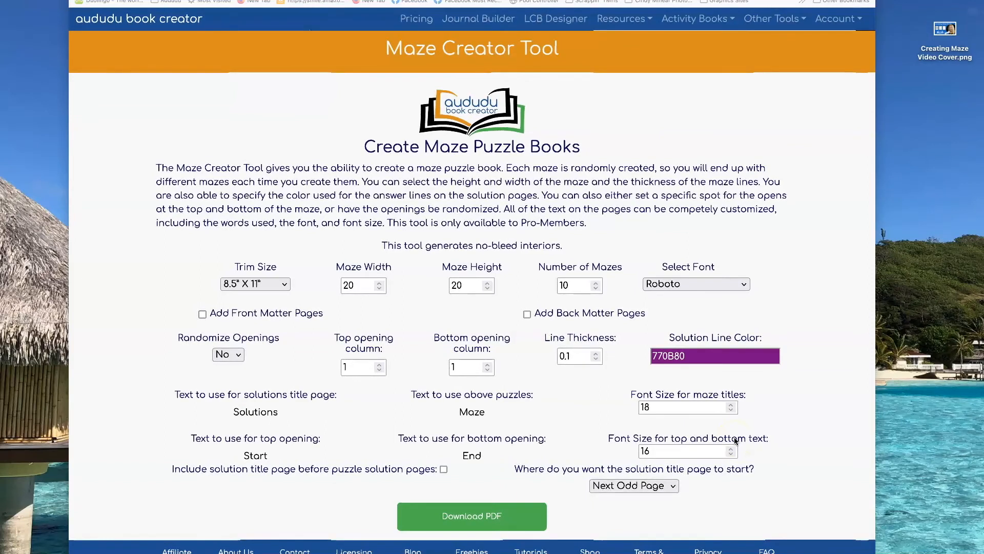
click(664, 407)
double_click(643, 406)
text(30)
double_click(631, 450)
text(20)
click(439, 514)
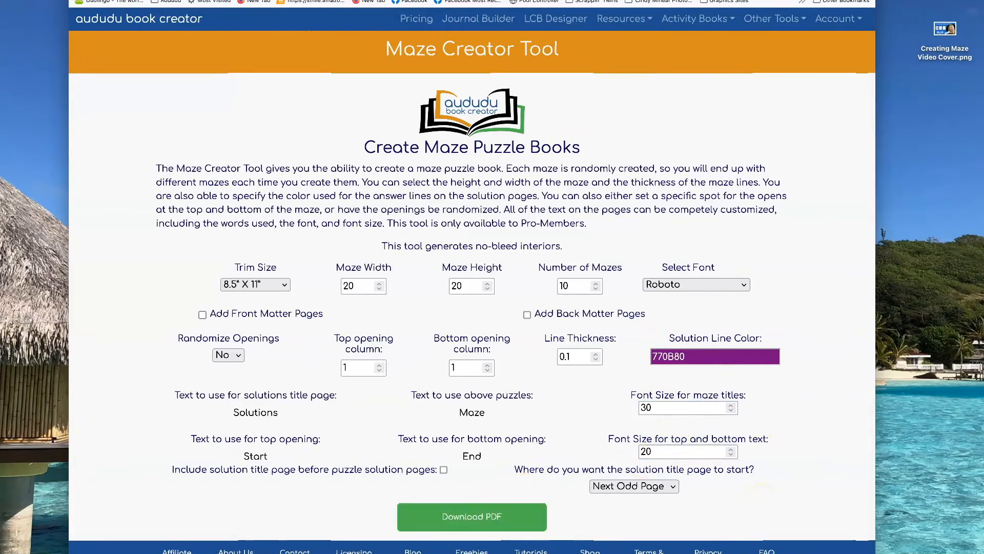
Step: Open the downloaded PDF, check the title and opening text sizes on the first maze, and return to the maze form
click(820, 553)
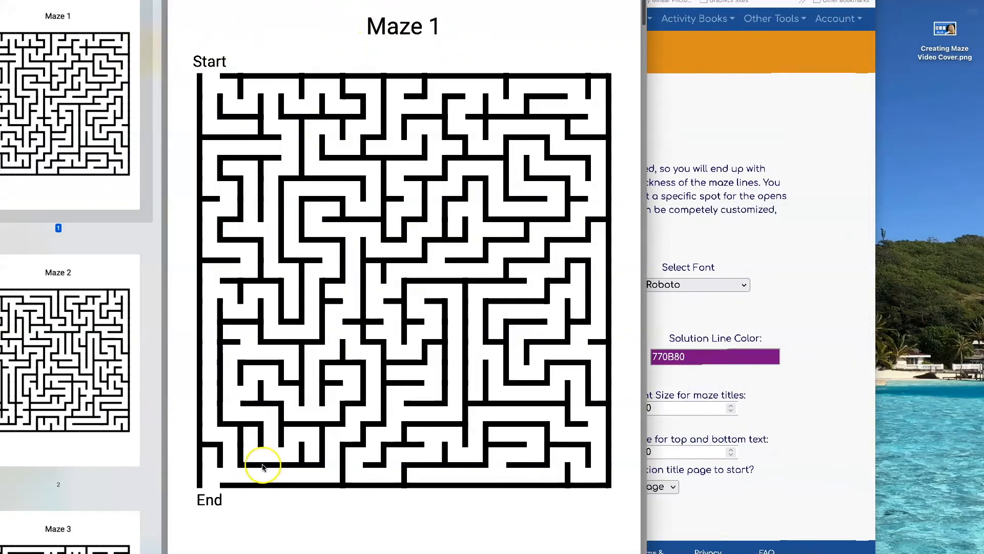
click(812, 553)
click(815, 533)
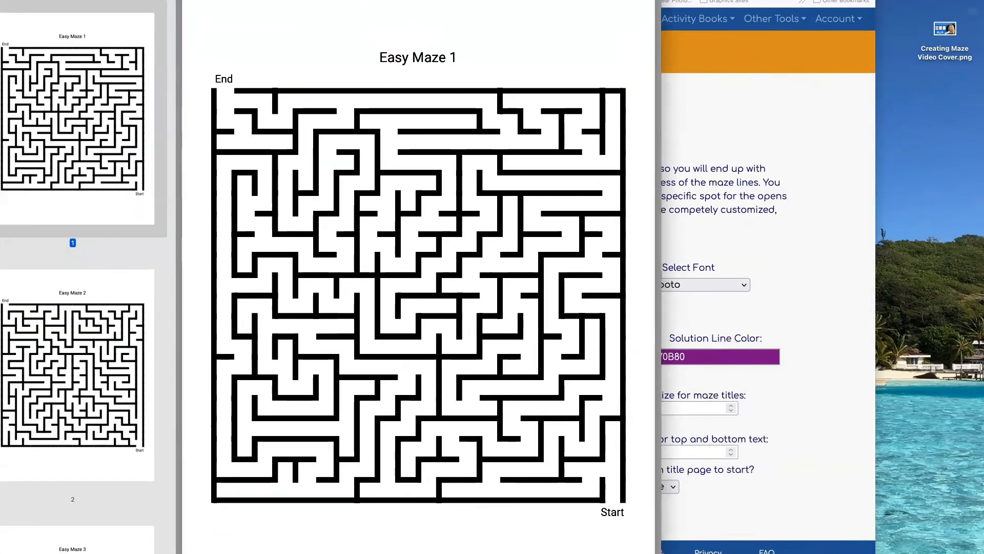
drag(358, 0, 797, 54)
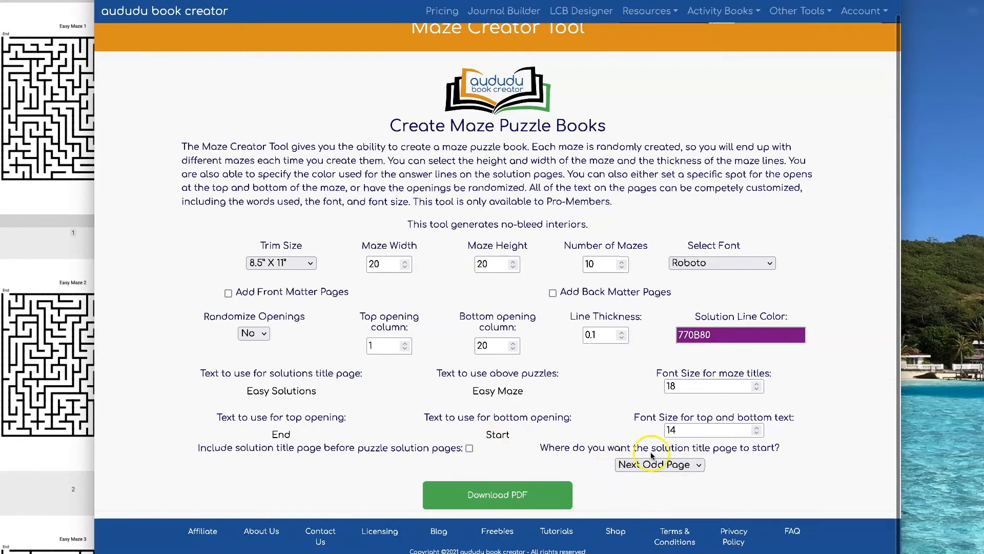
Step: Include a solution title page before the puzzle solution pages and download the PDF
scroll(583, 339, up, 1)
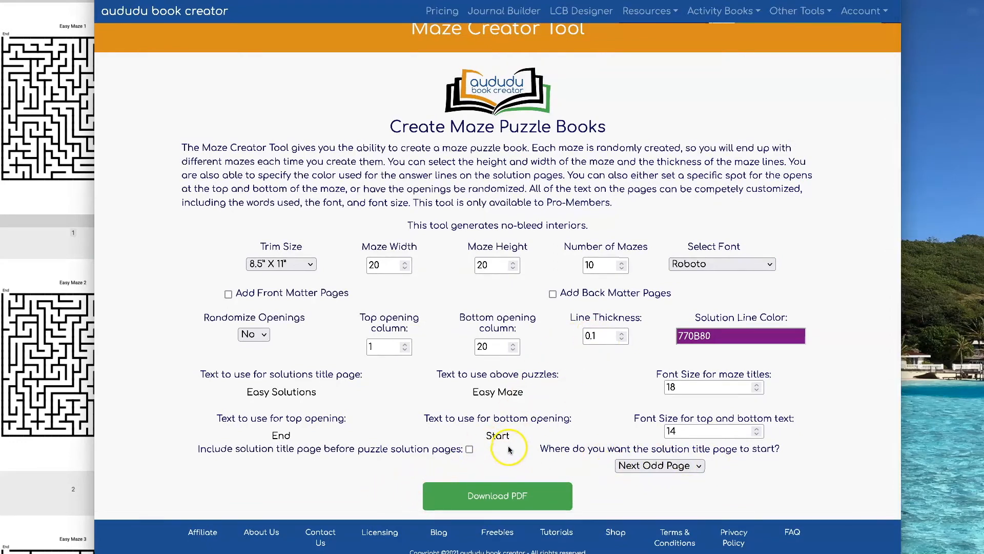
drag(196, 450, 461, 447)
click(469, 449)
click(483, 460)
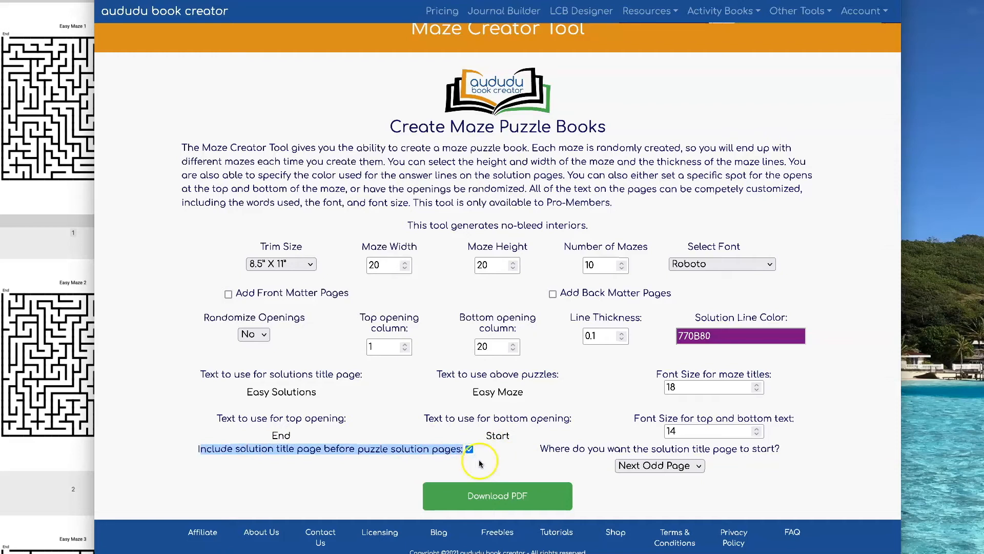
click(507, 500)
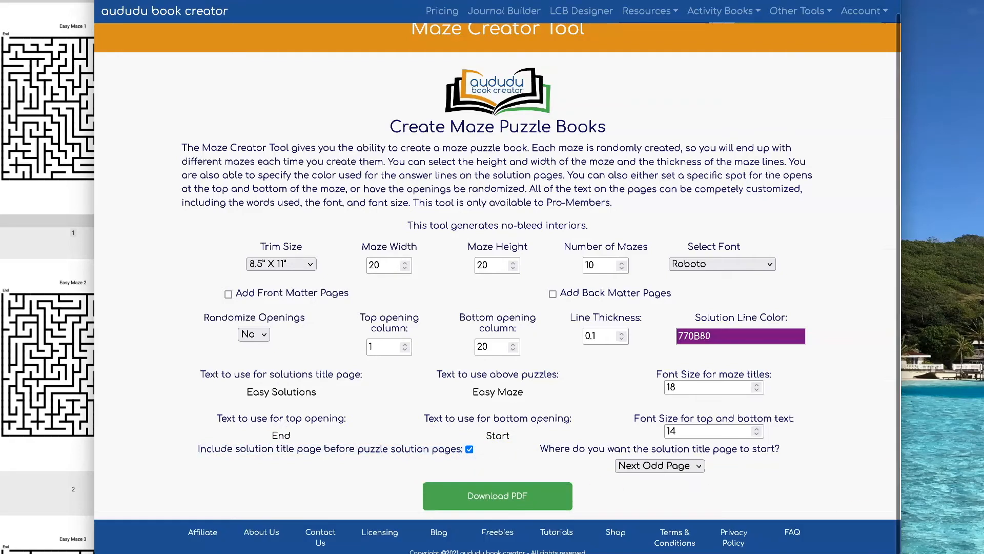
Step: Open the downloaded PDF, go through the mazes to the Easy Solutions title page, and return to the maze form
click(846, 552)
click(846, 548)
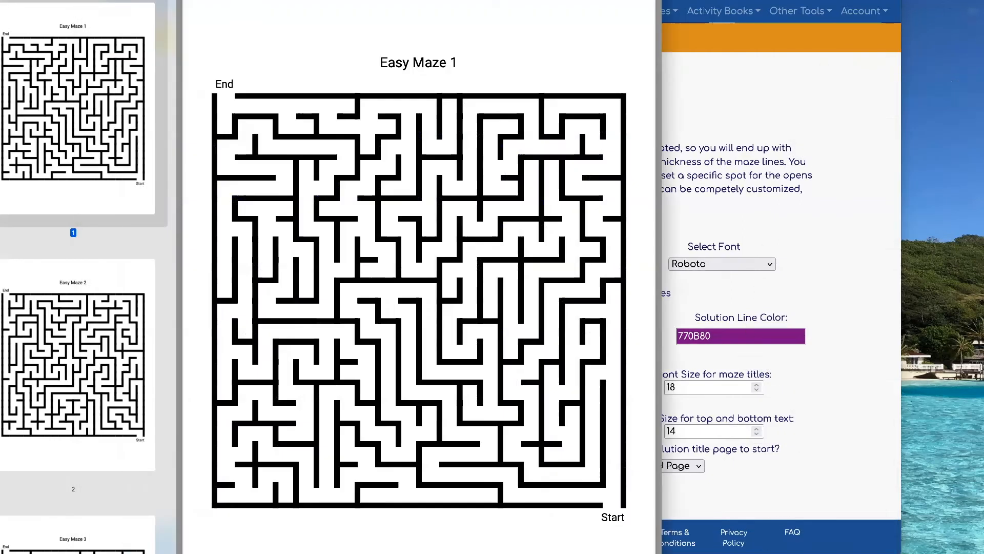
scroll(335, 229, down, 5)
scroll(336, 229, down, 20)
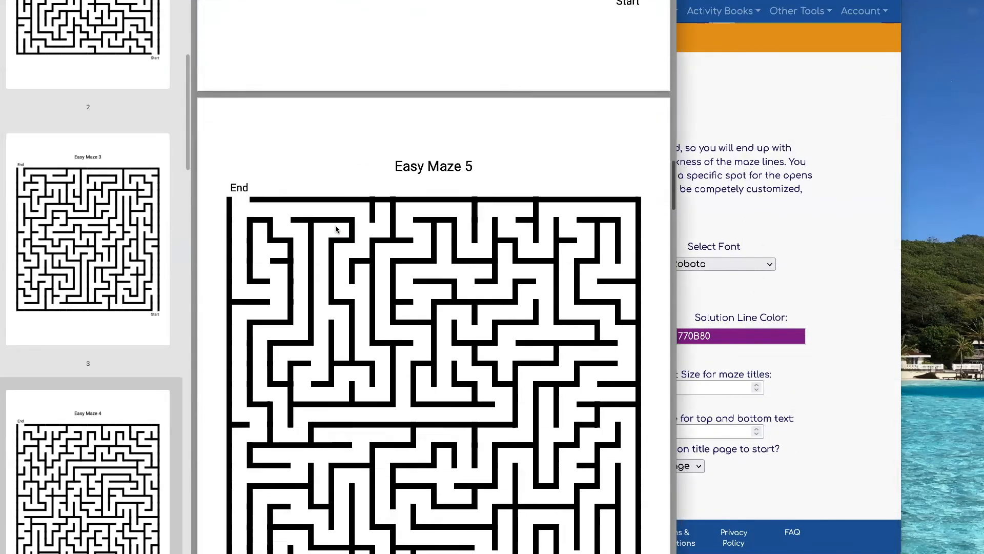
scroll(336, 229, down, 20)
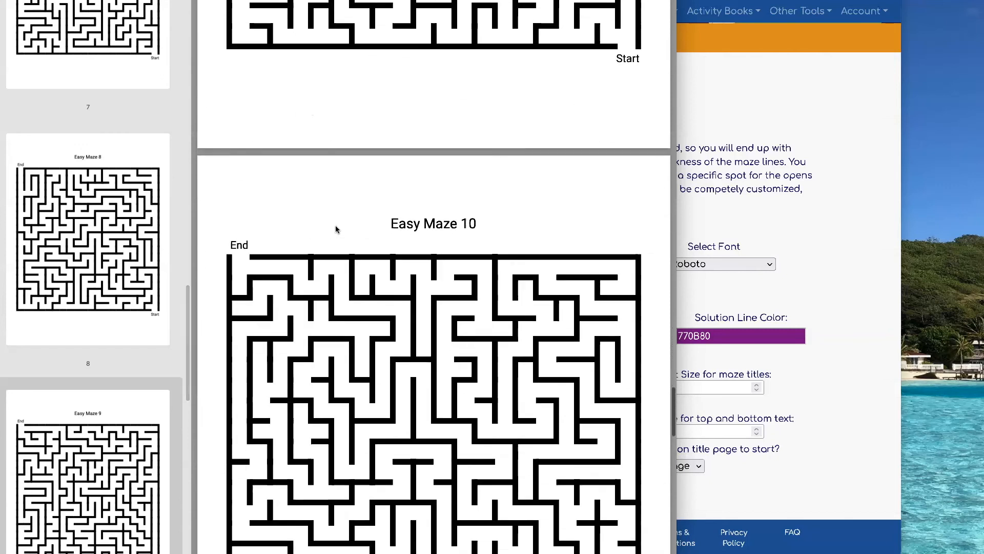
scroll(335, 229, down, 5)
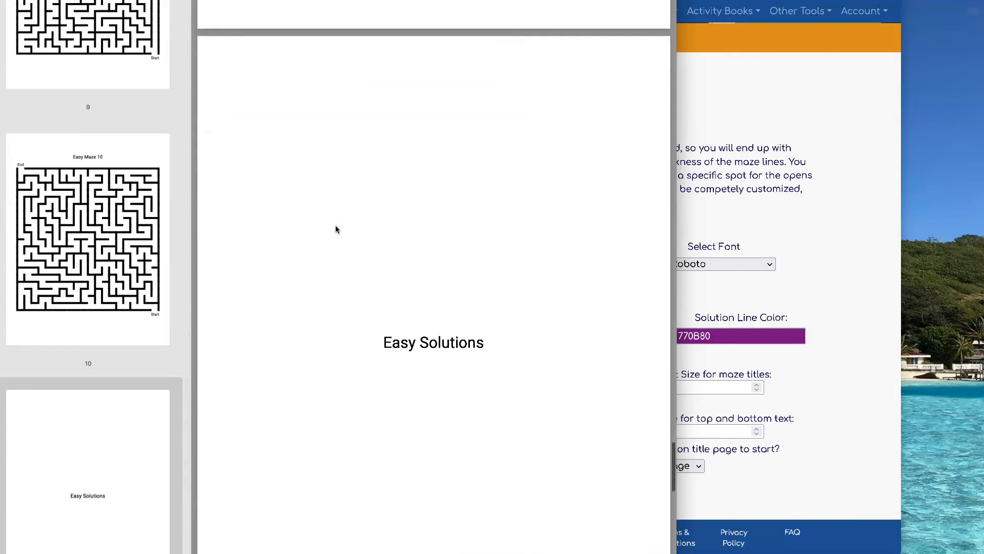
click(830, 248)
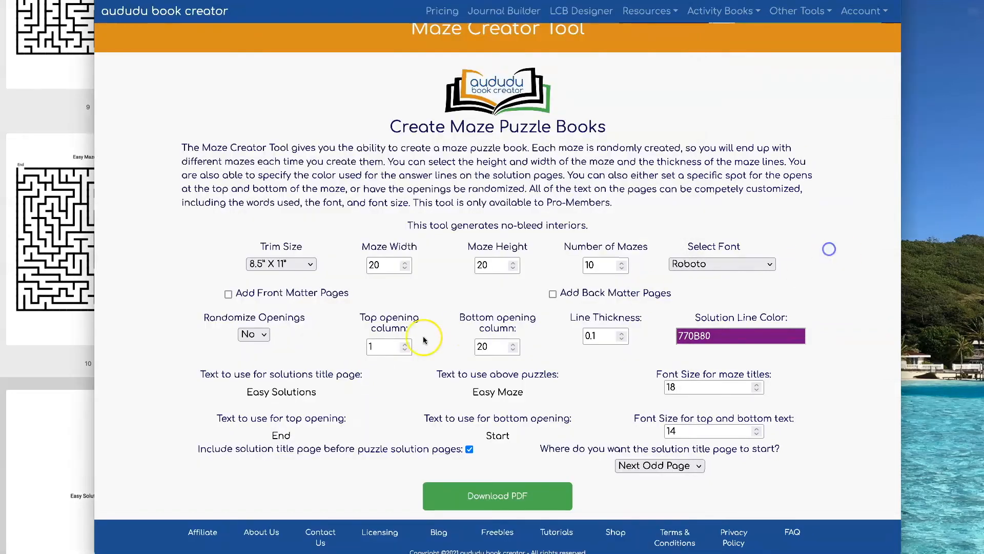
Step: Compare the form's solutions title text with the PDF's title page, view the solution pages after it, and return to the form
click(314, 393)
drag(313, 394, 238, 394)
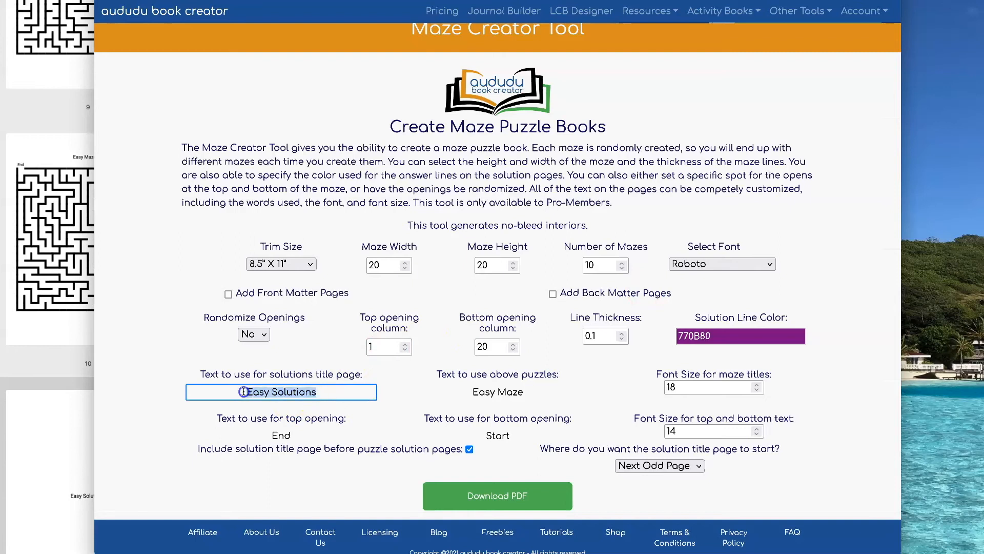
click(44, 349)
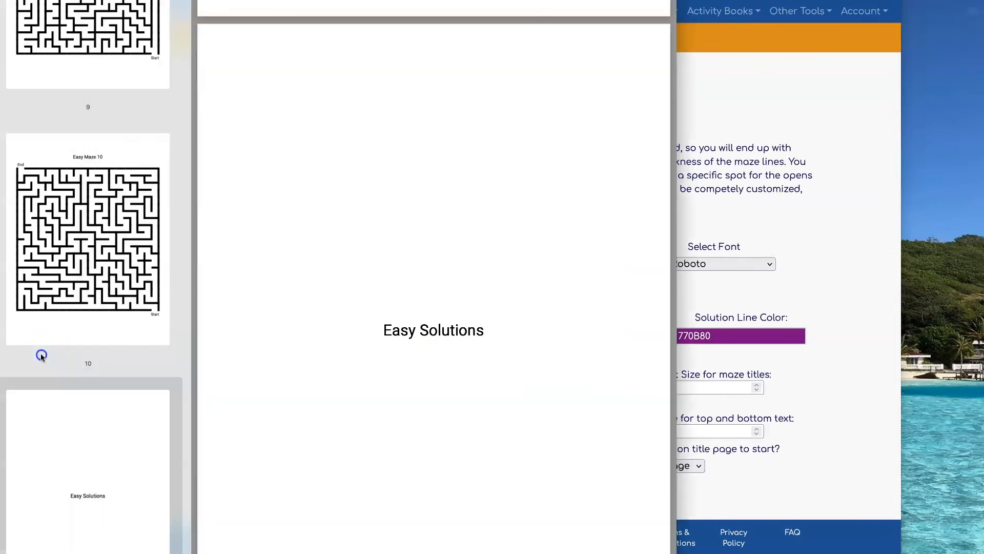
scroll(471, 307, down, 6)
scroll(478, 305, down, 3)
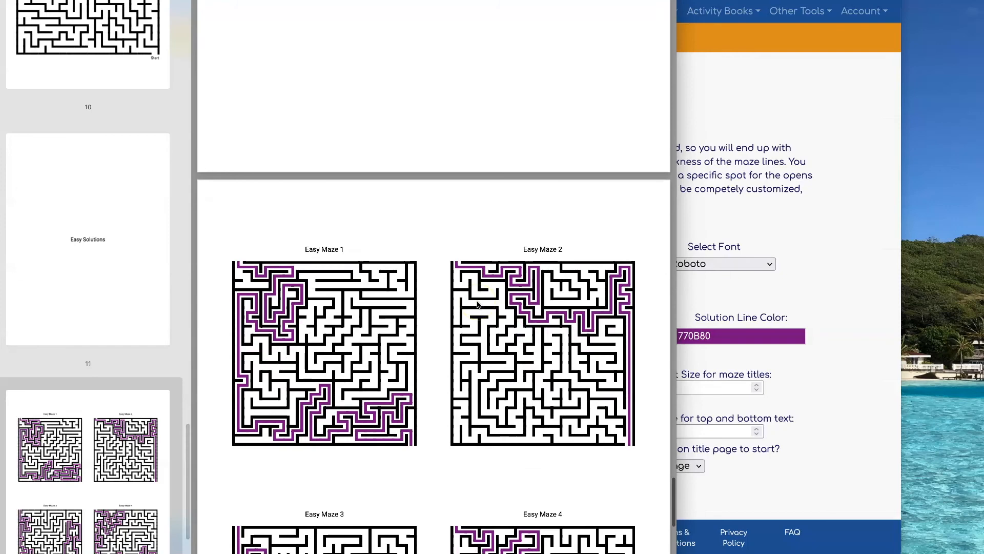
scroll(477, 305, down, 12)
scroll(478, 303, up, 12)
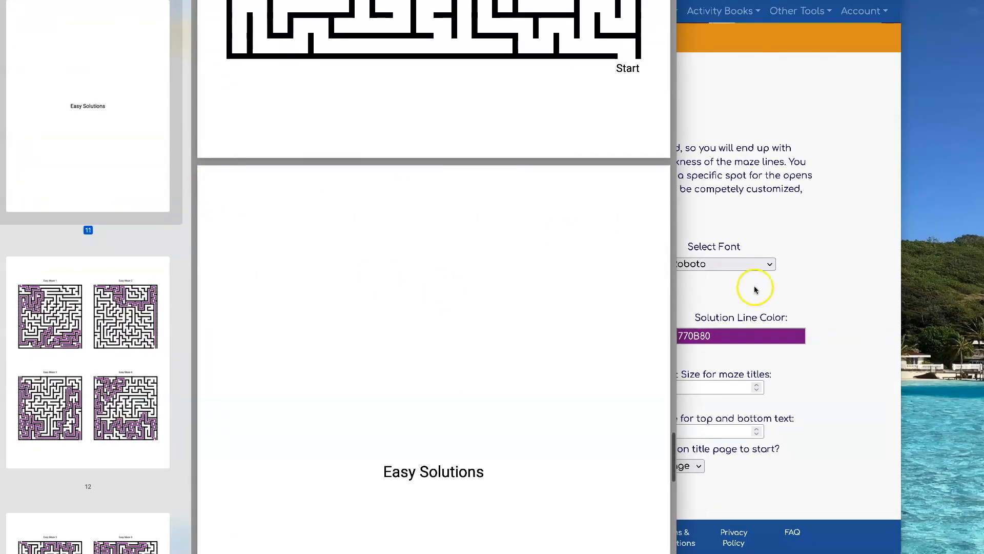
click(834, 278)
Step: Review the start page options for the solution title page, keeping Next Odd Page
click(693, 466)
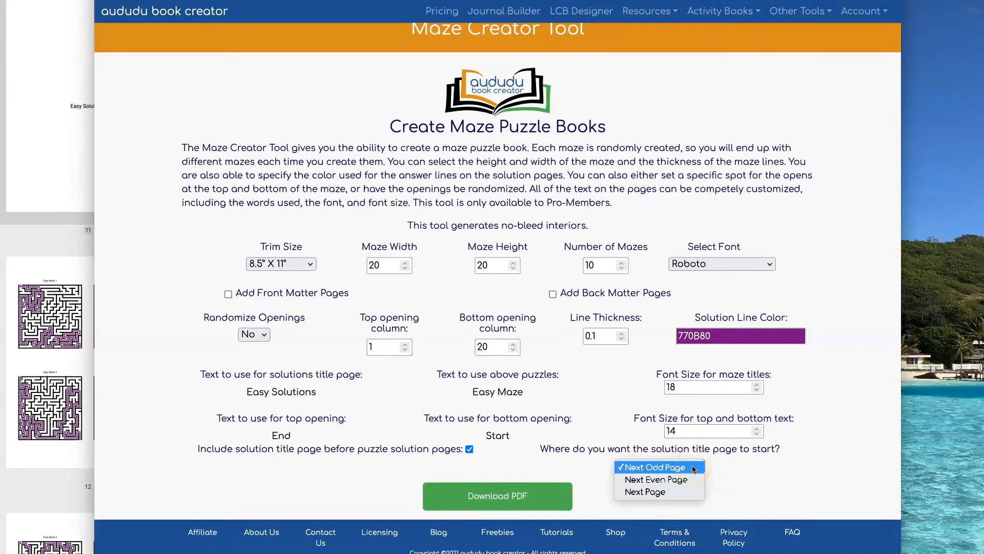
click(677, 468)
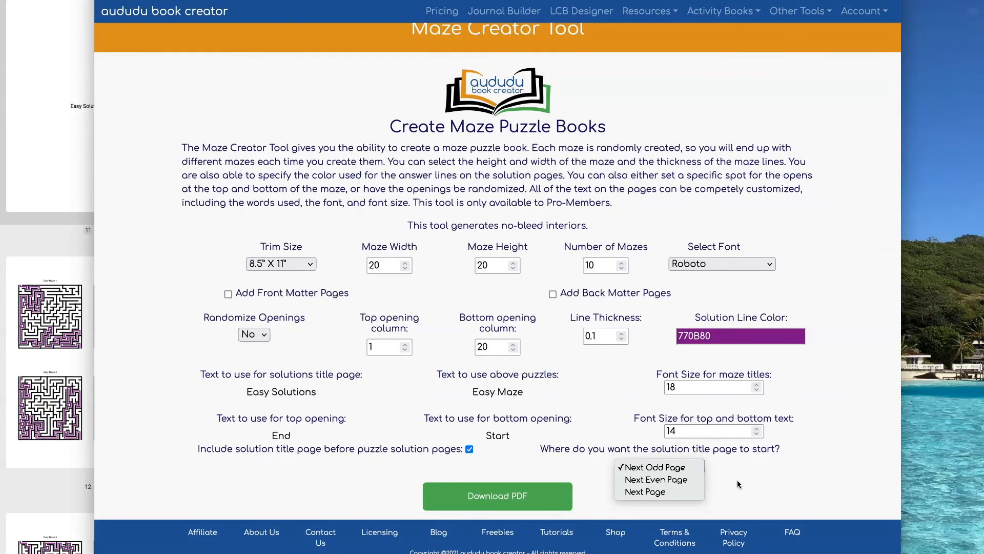
click(758, 303)
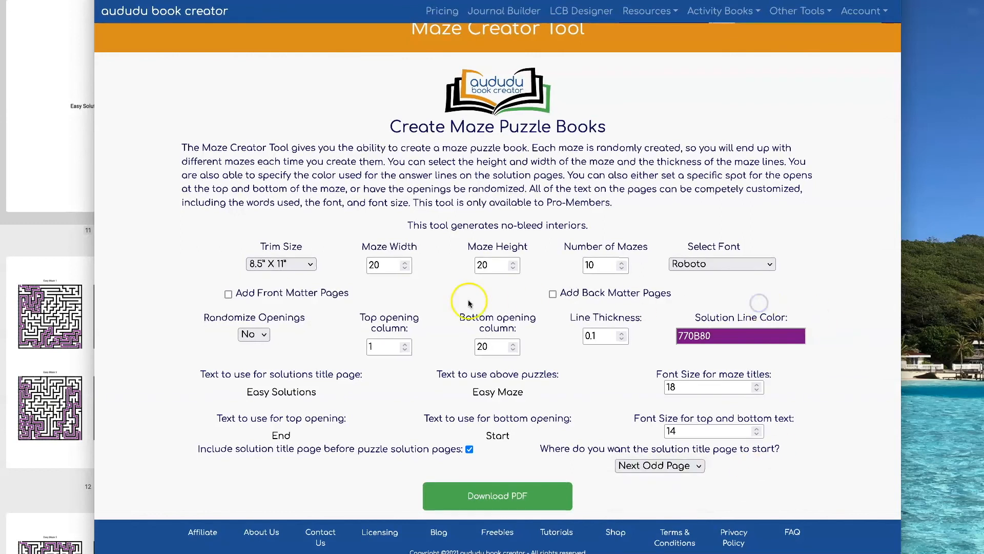
Step: Add front matter and back matter pages, and set the number of front matter pages to 4
click(229, 293)
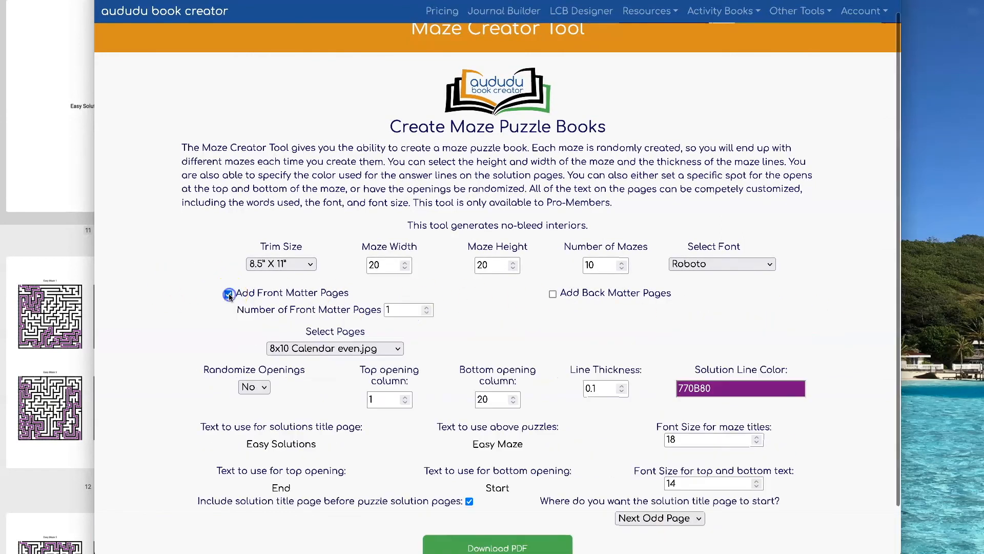
click(553, 295)
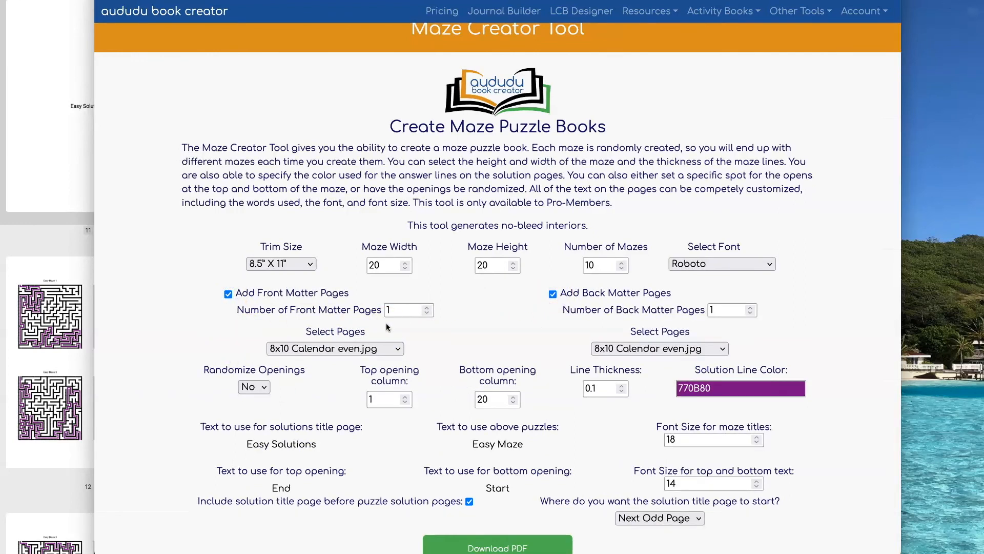
click(427, 307)
click(427, 307)
click(427, 307)
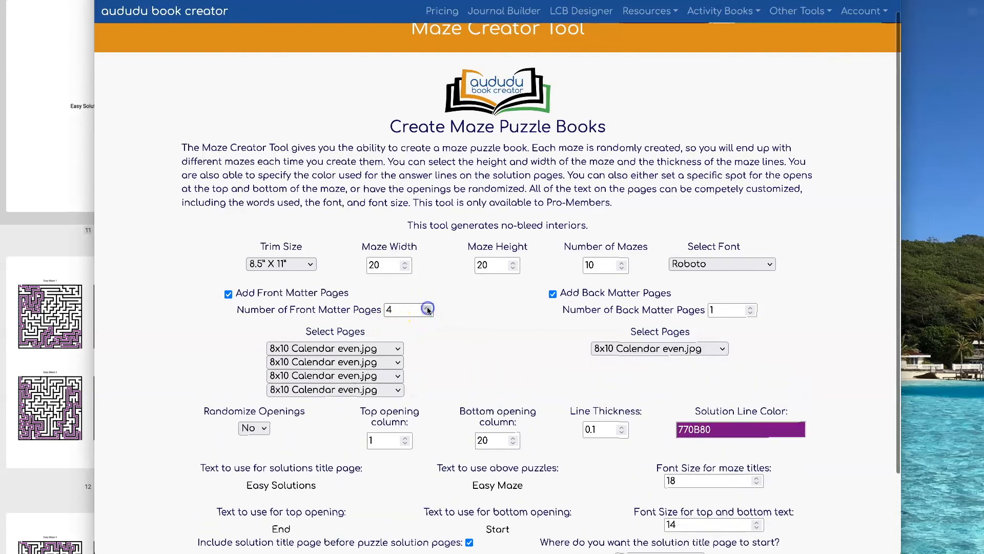
Step: Review the files available for the first front matter page and the back matter page without changing either selection
click(369, 349)
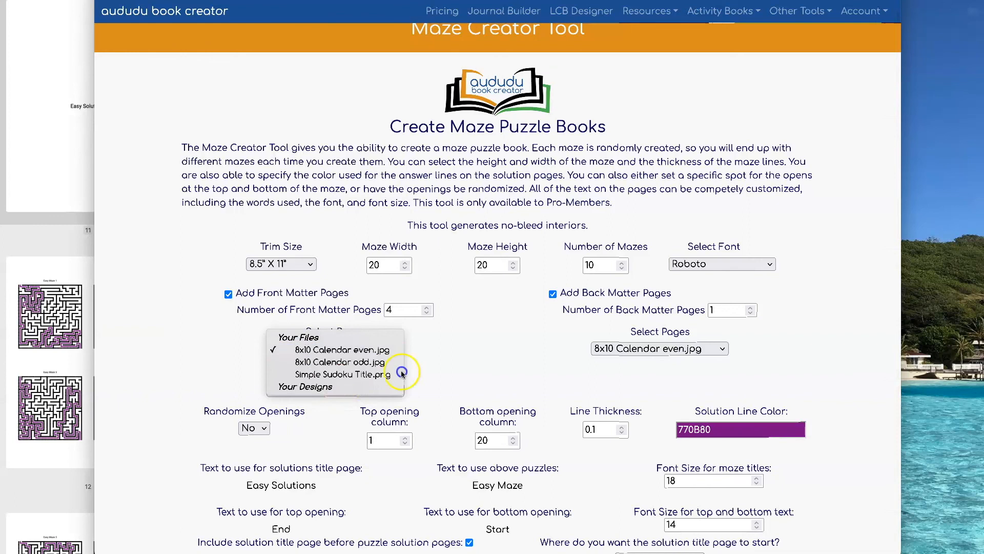
click(519, 340)
click(721, 349)
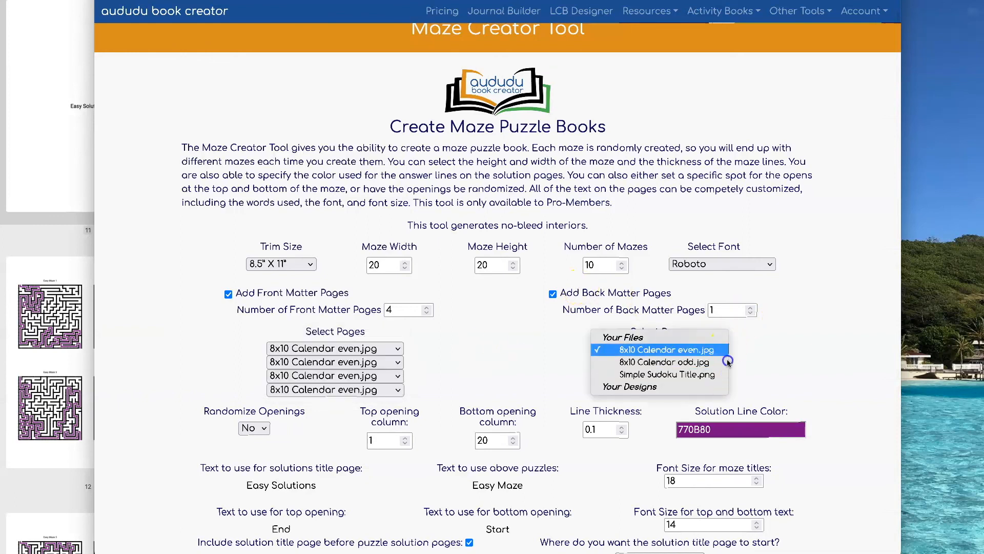
click(797, 343)
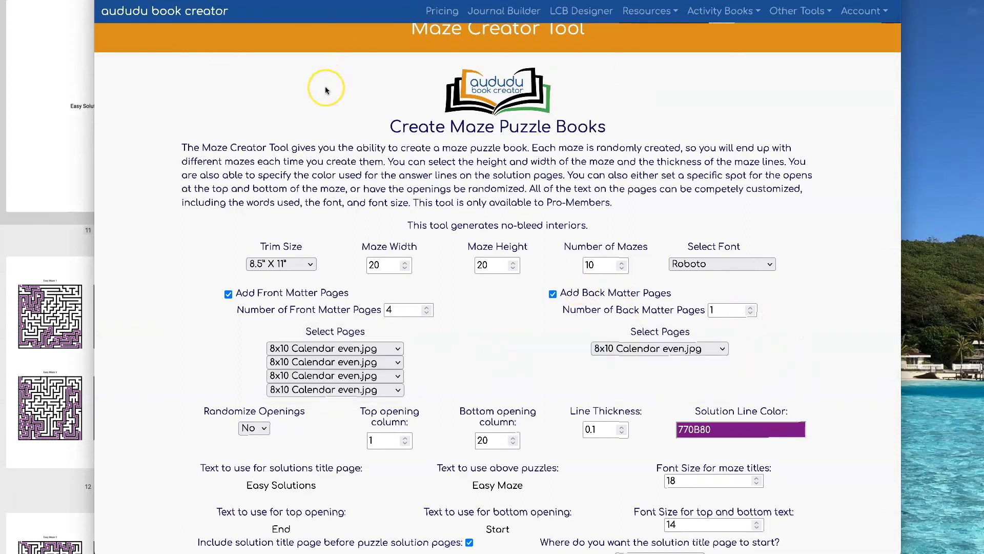